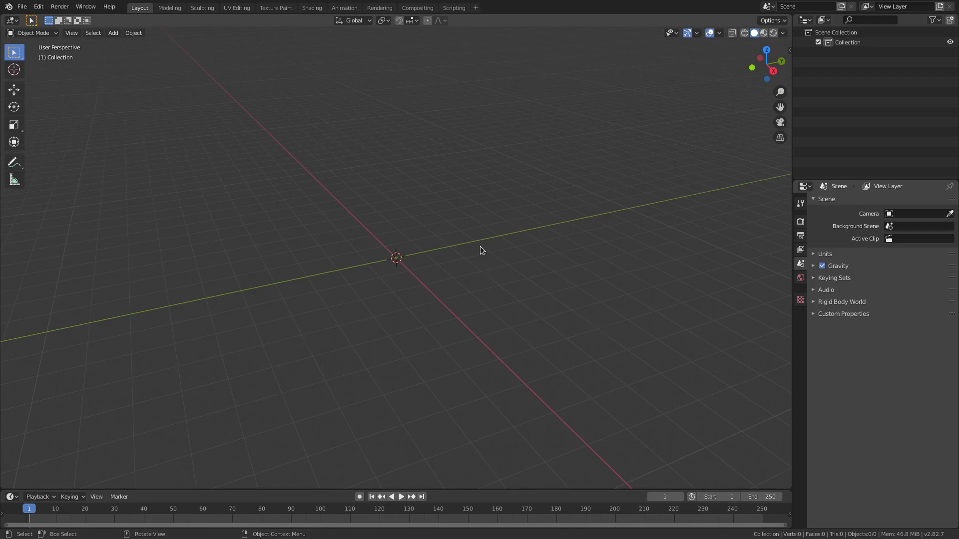
- Add a cone mesh at the origin and set its vertex count to 3
key(shift+a)
mouse_move(487, 224)
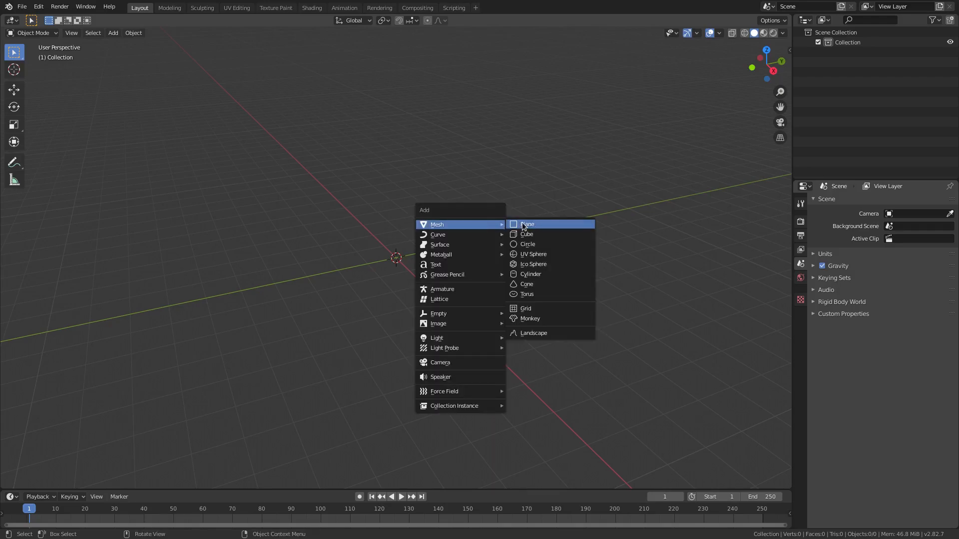
click(543, 283)
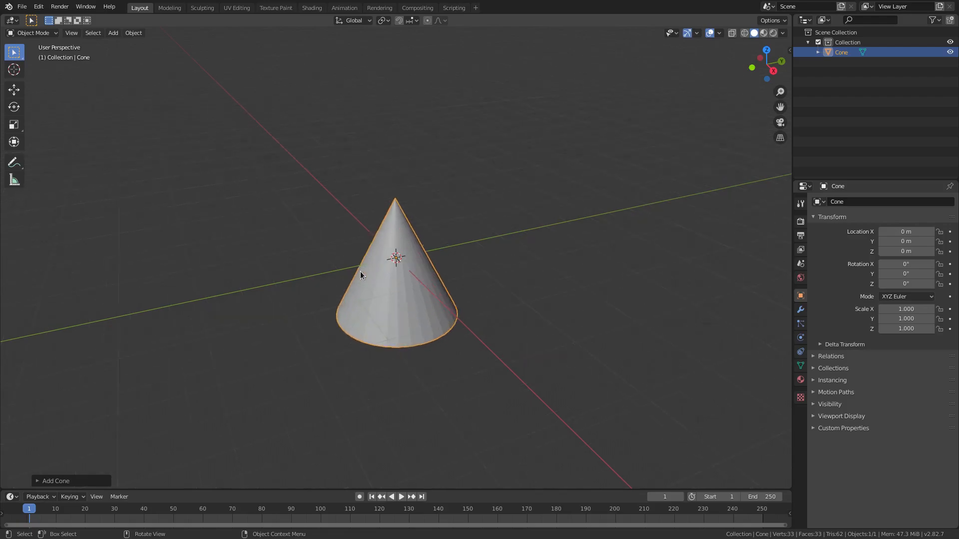
click(65, 481)
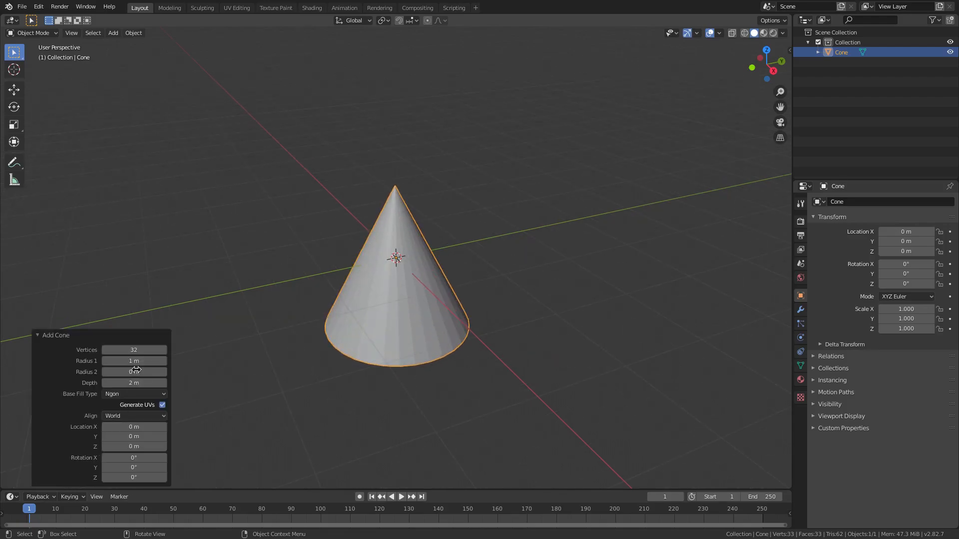
drag(145, 349, 107, 346)
middle_drag(321, 328, 422, 276)
middle_drag(443, 320, 480, 374)
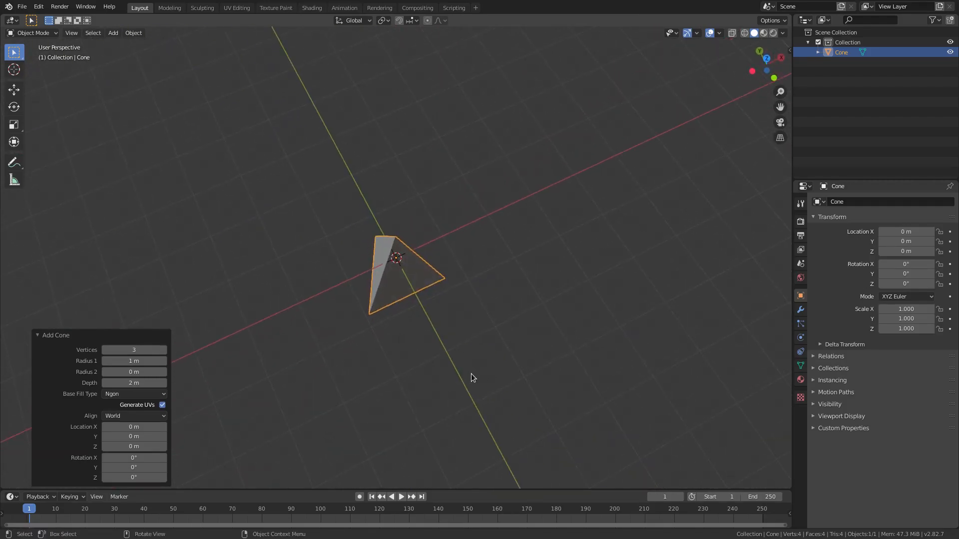
- Rotate the three-sided cone 180° about the global Z axis
middle_drag(487, 322, 482, 319)
text(rz180)
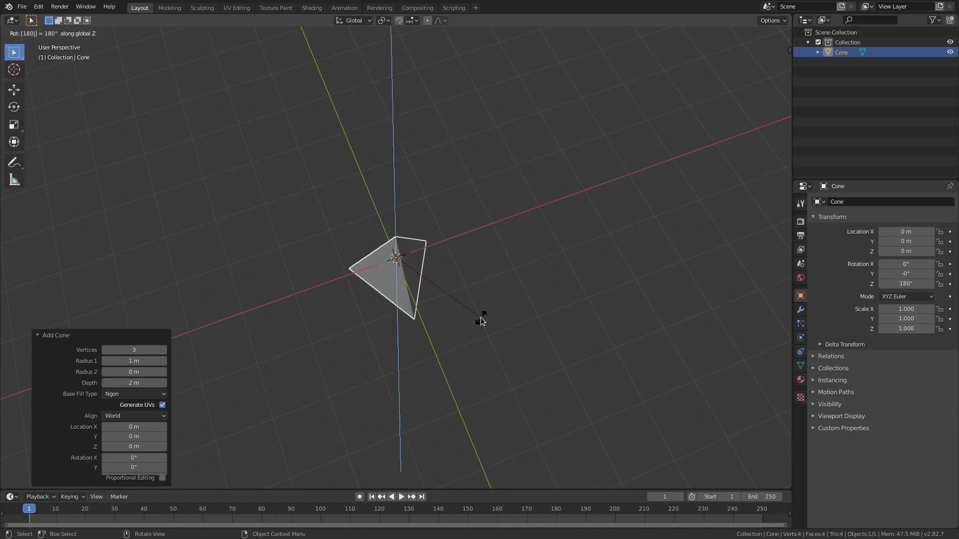
key(Return)
- Flatten the three-sided cone by scaling it along Y to about 0.359
middle_drag(502, 288, 574, 314)
key(s)
key(y)
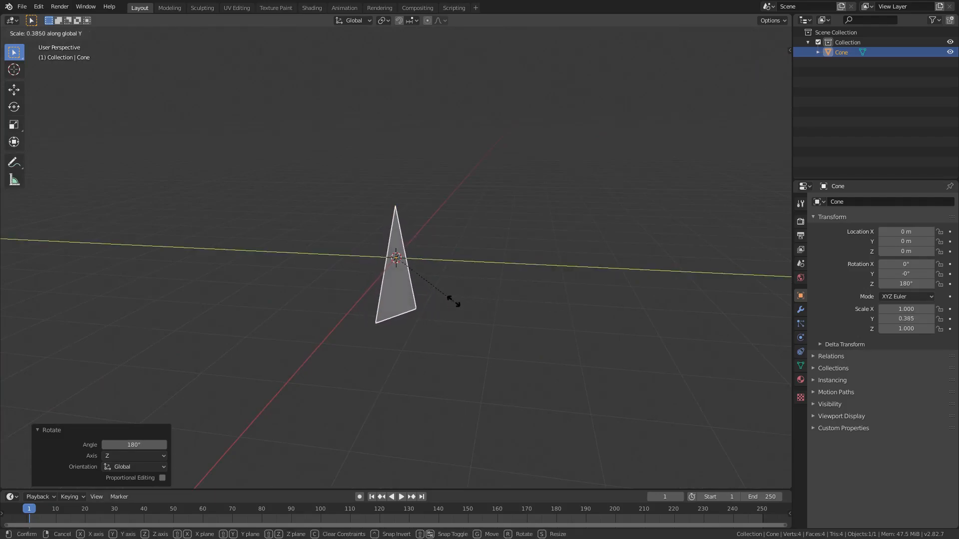
click(447, 301)
middle_drag(448, 302, 433, 262)
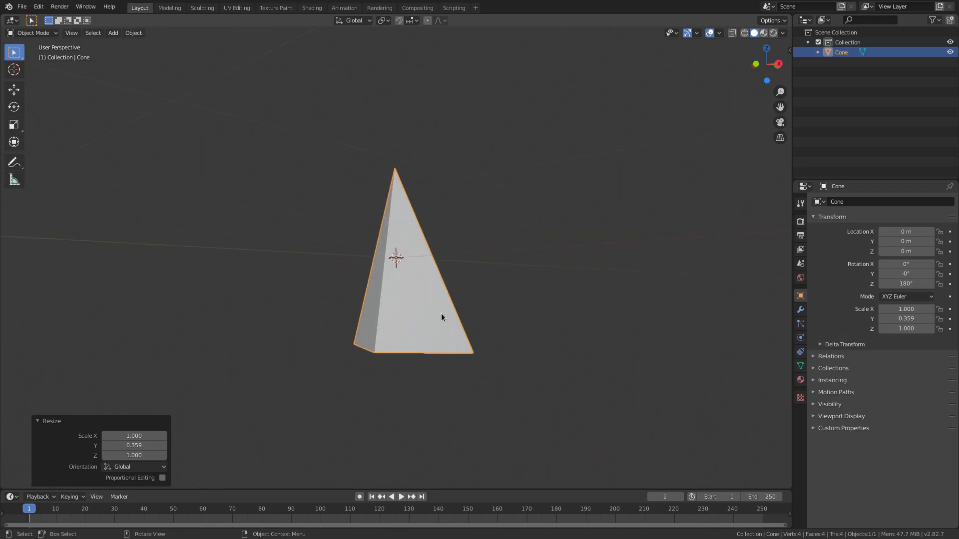
- In the front view, move the cone's middle base vertex straight down along Z to form a pointed kite-shaped base
key(KP_1)
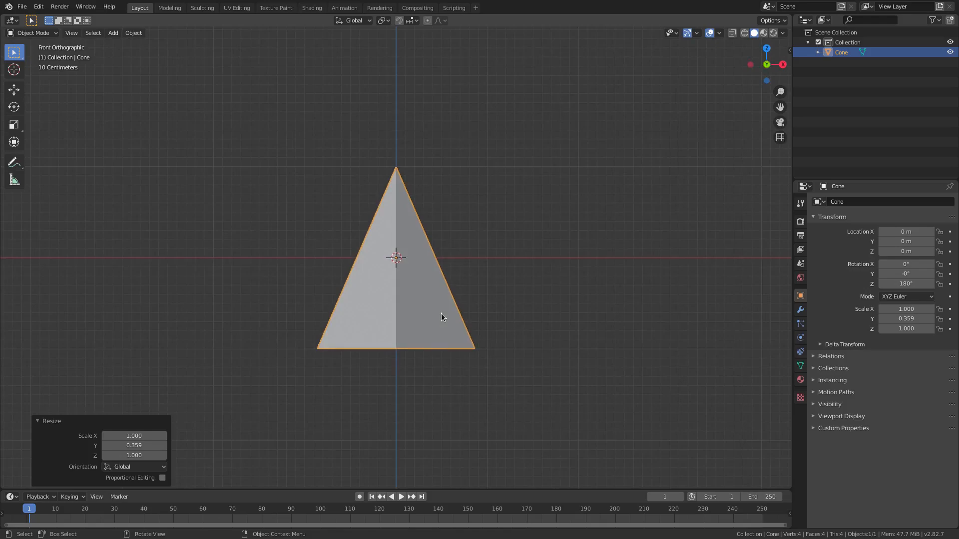
key(Tab)
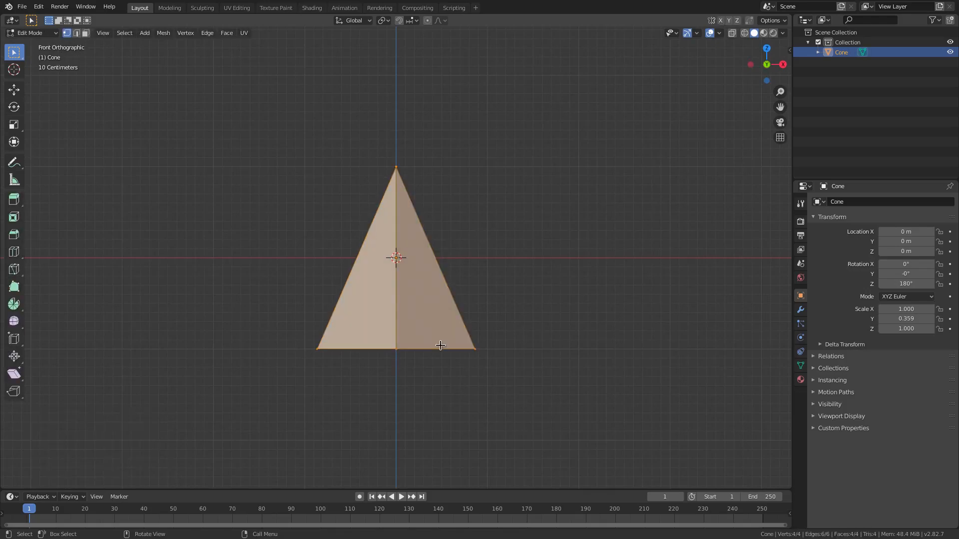
click(396, 349)
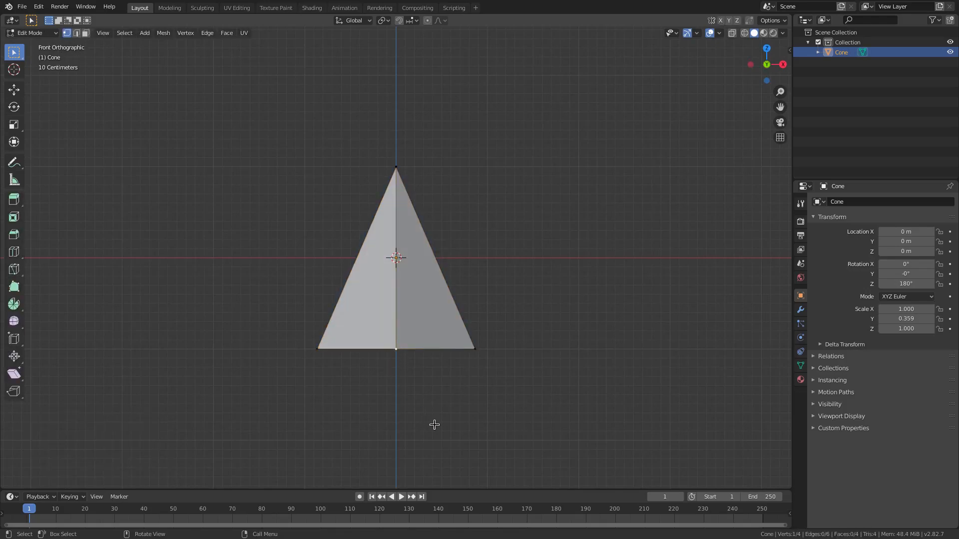
key(g)
key(z)
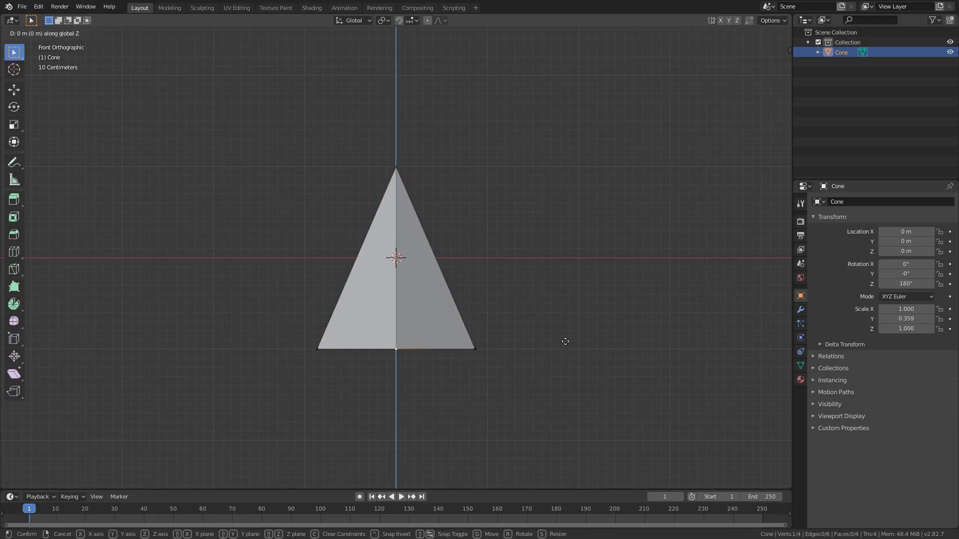
click(542, 402)
shift+middle_drag(490, 411, 490, 311)
key(Tab)
key(KP_1)
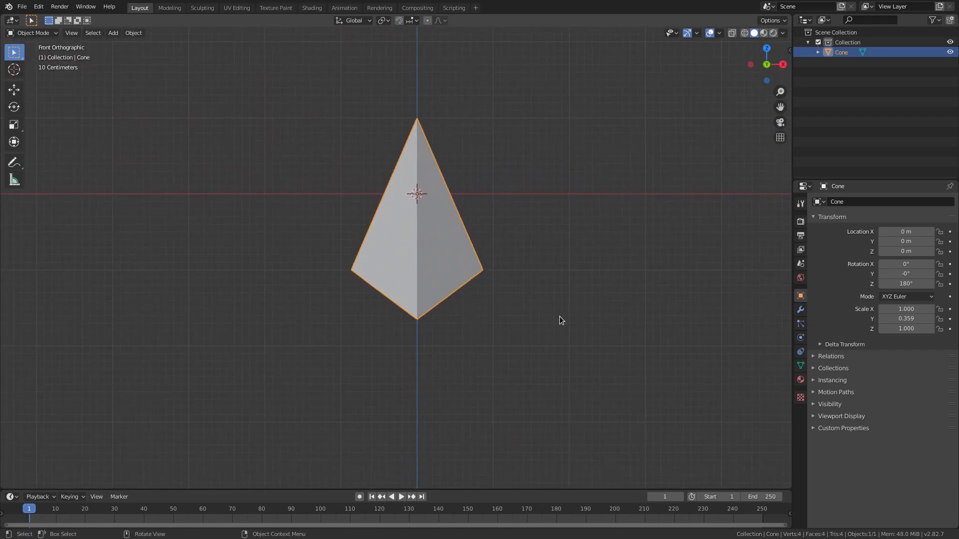
- Move the whole mesh up about 1.66 m along Z in Edit Mode, bringing its lower tip near the object origin
key(Tab)
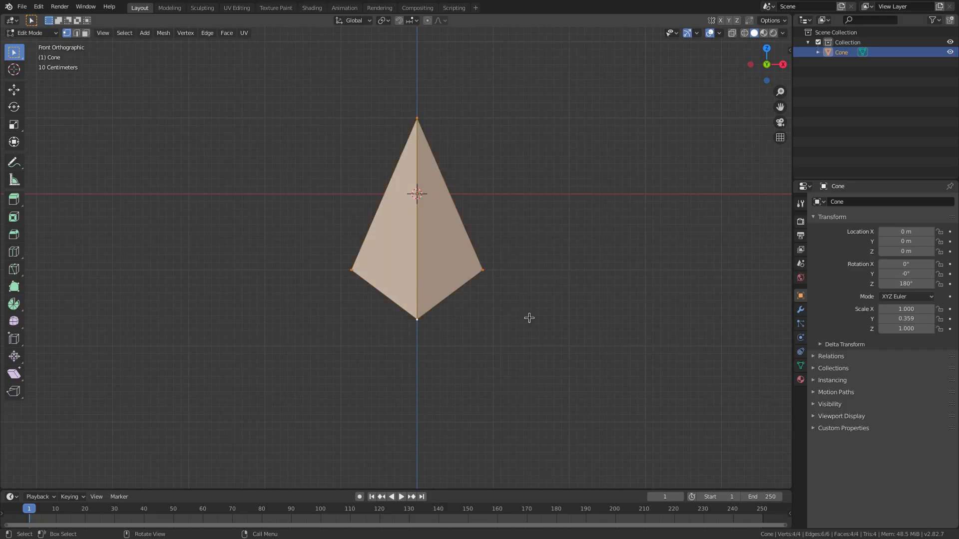
key(g)
key(z)
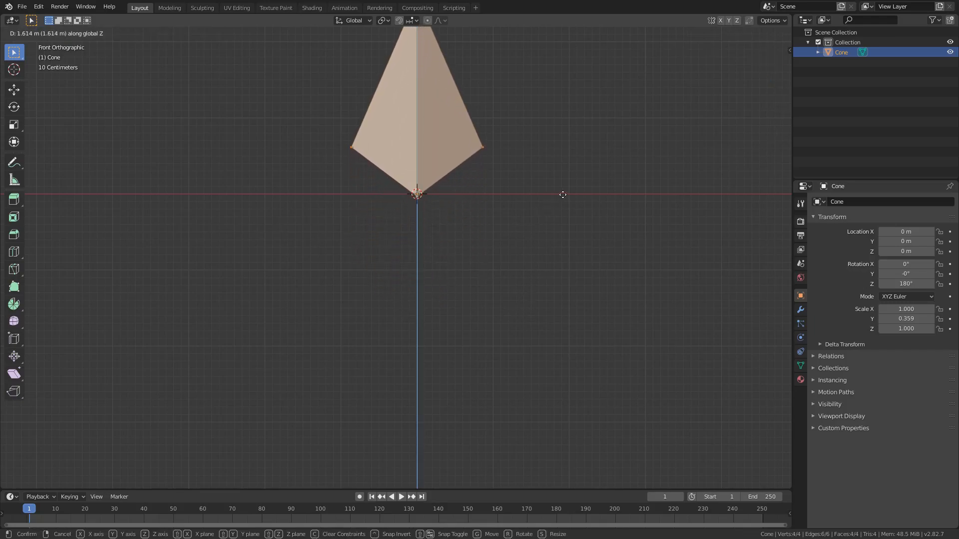
click(563, 193)
- Fine-tune the mesh downward about 0.01 m along Z so its lower tip sits exactly on the origin, and return to Object Mode
scroll(373, 195, up, 4)
shift+middle_drag(440, 179, 414, 270)
scroll(416, 265, up, 5)
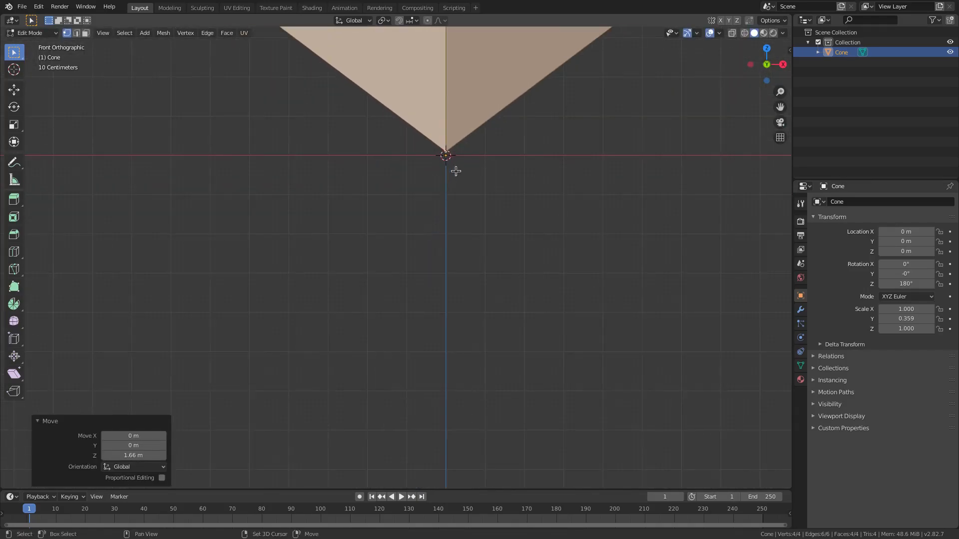
shift+middle_drag(455, 171, 434, 248)
scroll(432, 248, up, 4)
key(g)
key(z)
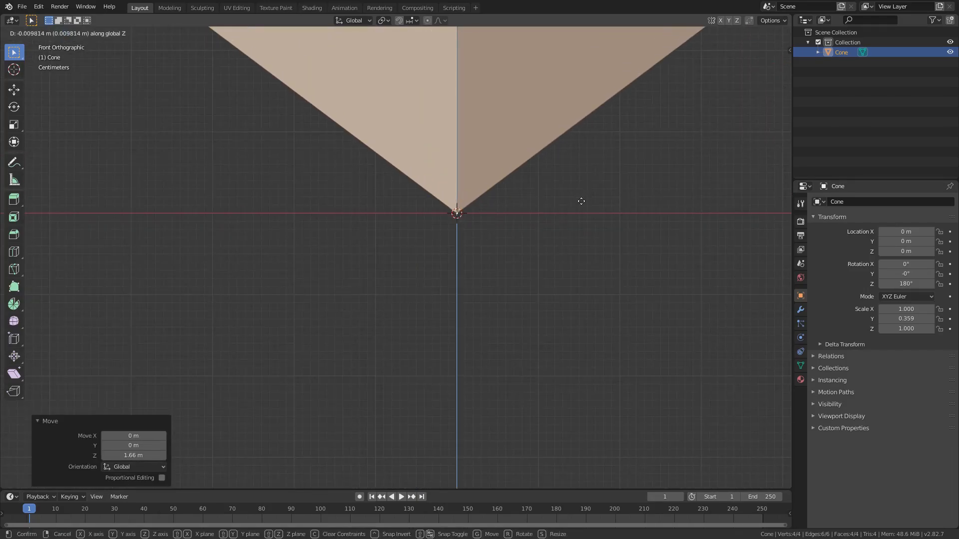
click(581, 201)
key(Tab)
scroll(494, 269, down, 5)
scroll(495, 269, down, 9)
shift+middle_drag(487, 230, 477, 277)
scroll(481, 271, up, 3)
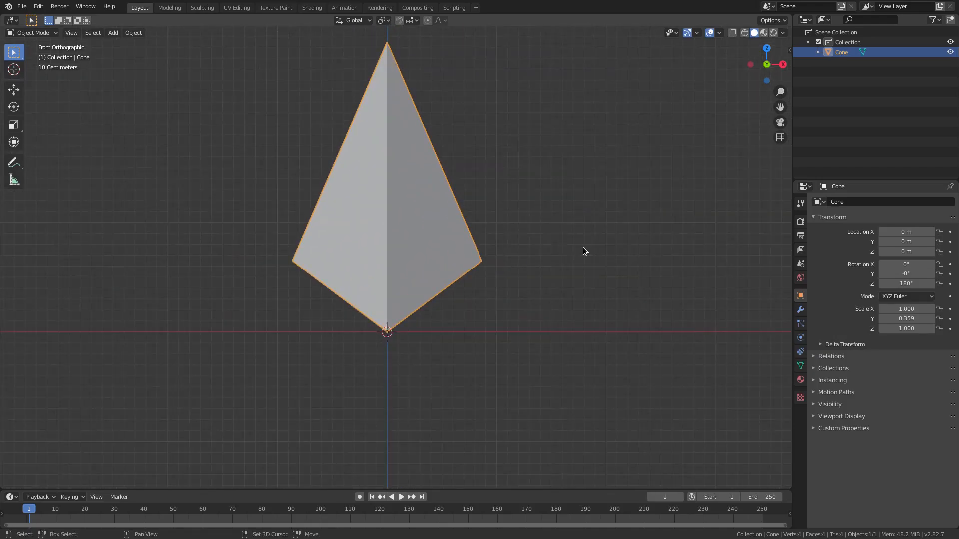
- Duplicate the spike in place and rotate the copy 180° about the global Y axis
key(shift+d)
key(Escape)
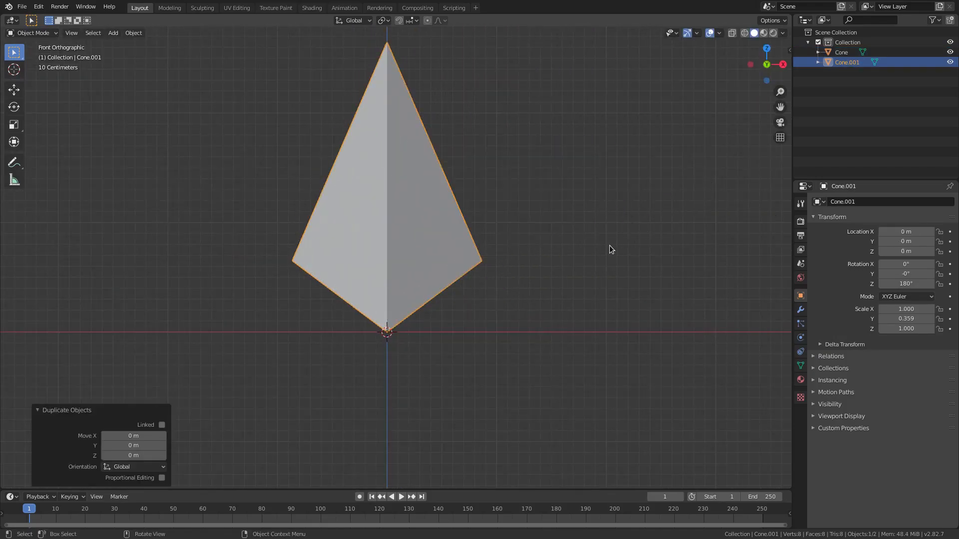
text(r)
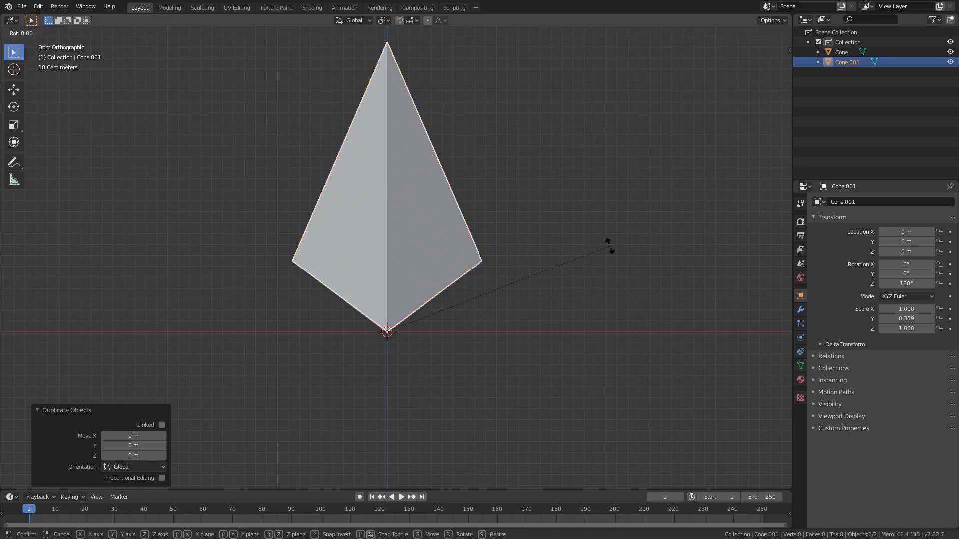
text(y180)
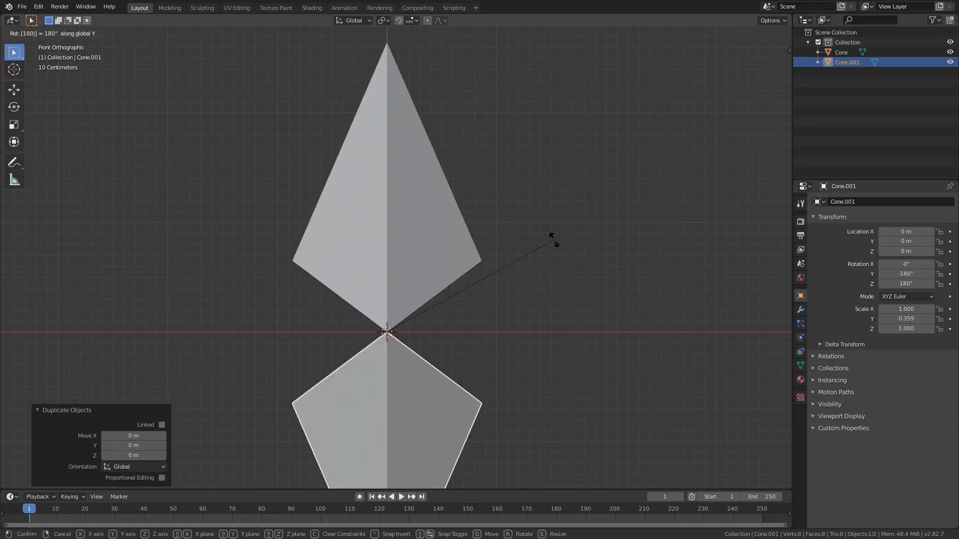
key(Return)
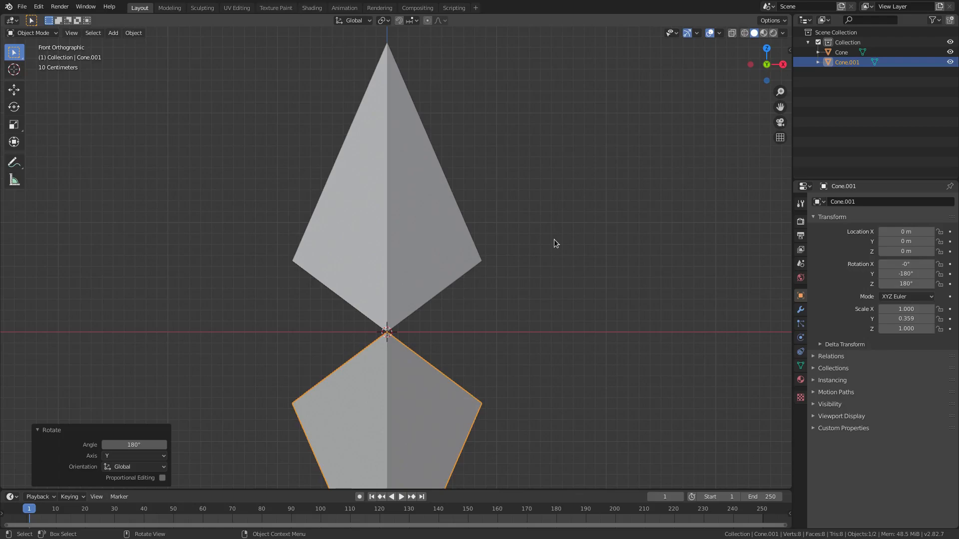
- Duplicate both spikes in place and rotate the copies 90° about the global Y axis to form a four-pointed star
shift+click(390, 240)
scroll(452, 219, down, 4)
scroll(567, 243, up, 2)
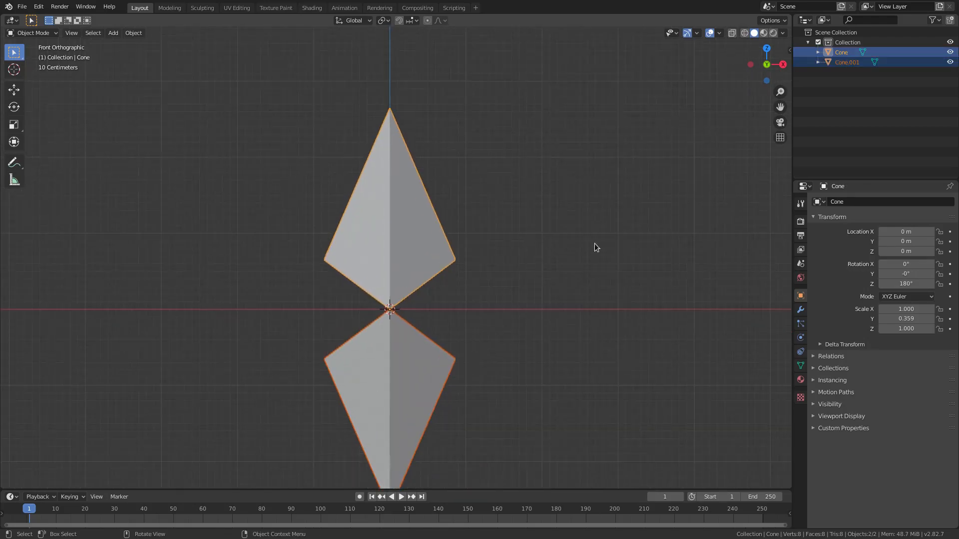
key(shift+d)
key(Escape)
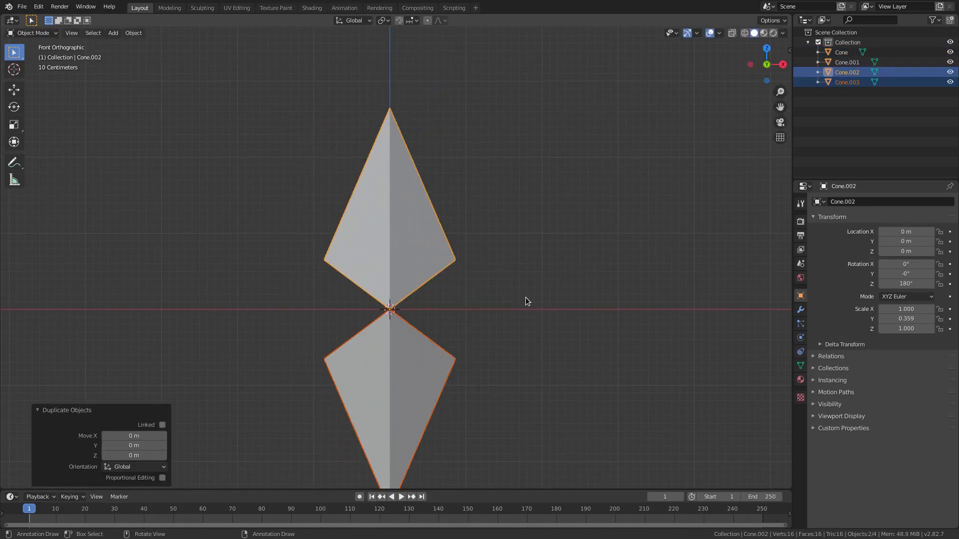
text(ry)
text(90)
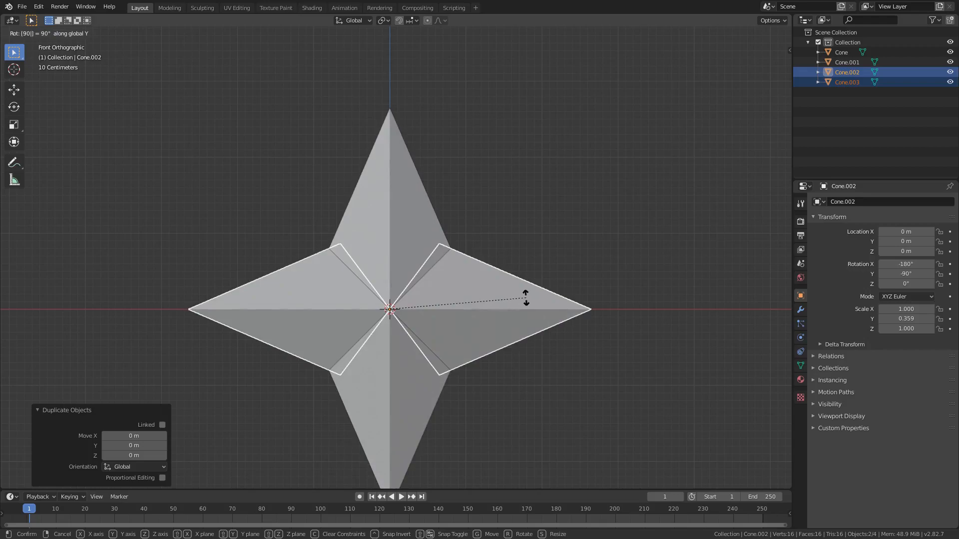
key(Return)
- Select all four spikes and join them into a single star object
middle_drag(526, 298, 428, 298)
shift+click(388, 228)
shift+click(397, 347)
middle_drag(589, 319, 541, 324)
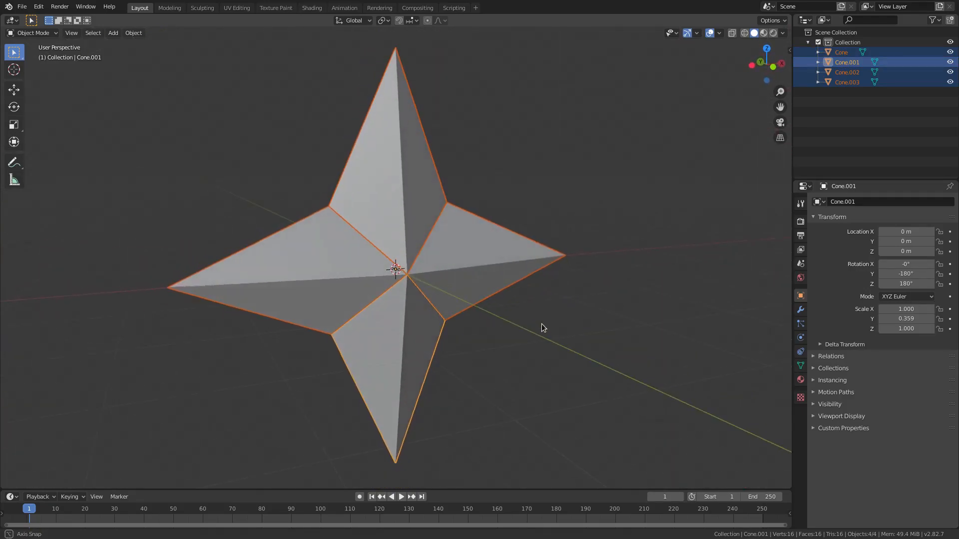
click(138, 34)
click(165, 128)
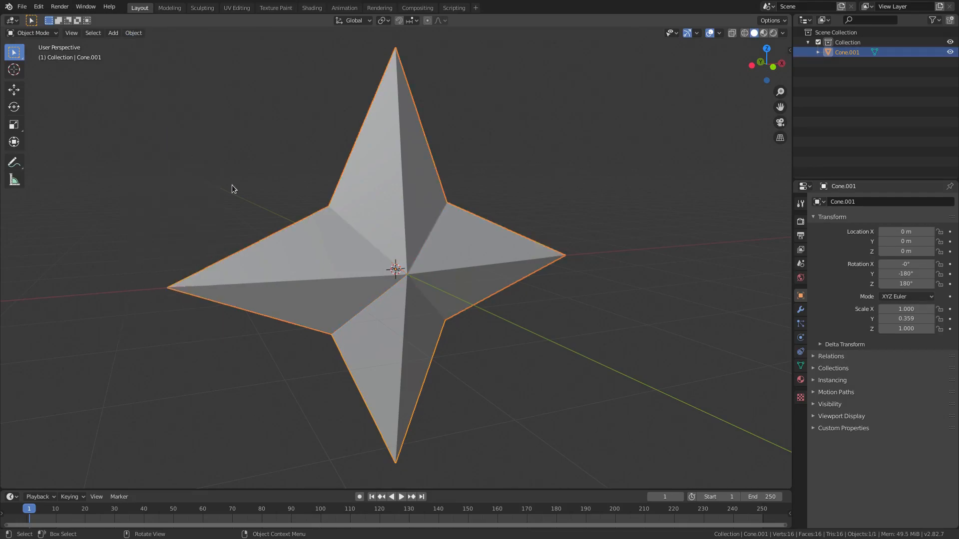
- In Edit Mode with X-ray enabled, box-select the star's tip and back vertices from the side view, leaving out the front centre vertices
middle_drag(354, 223, 340, 256)
middle_drag(449, 252, 408, 255)
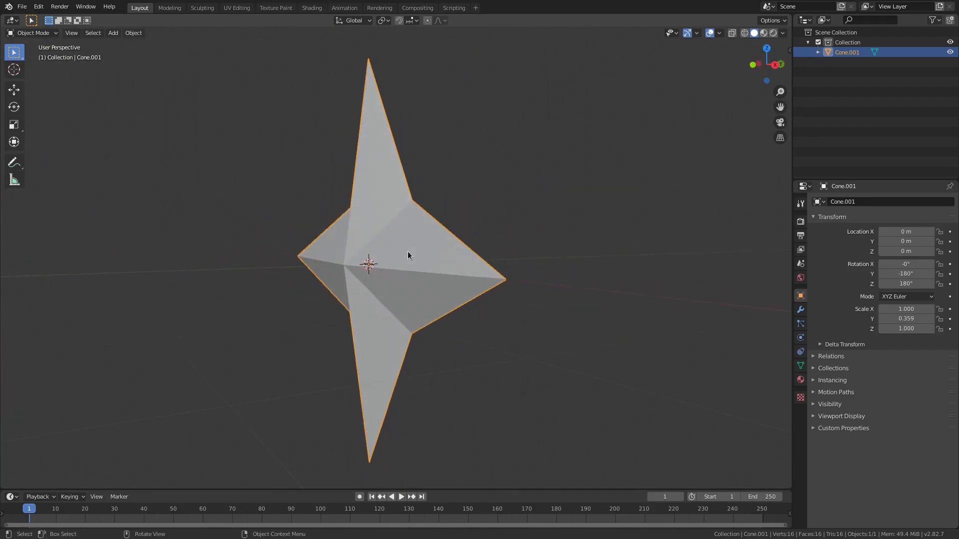
key(KP_3)
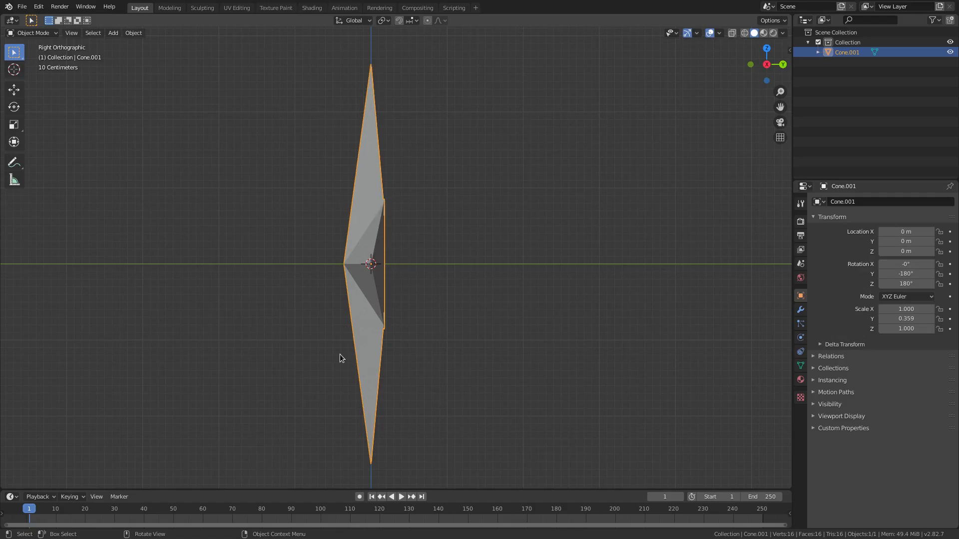
scroll(433, 241, down, 1)
key(Tab)
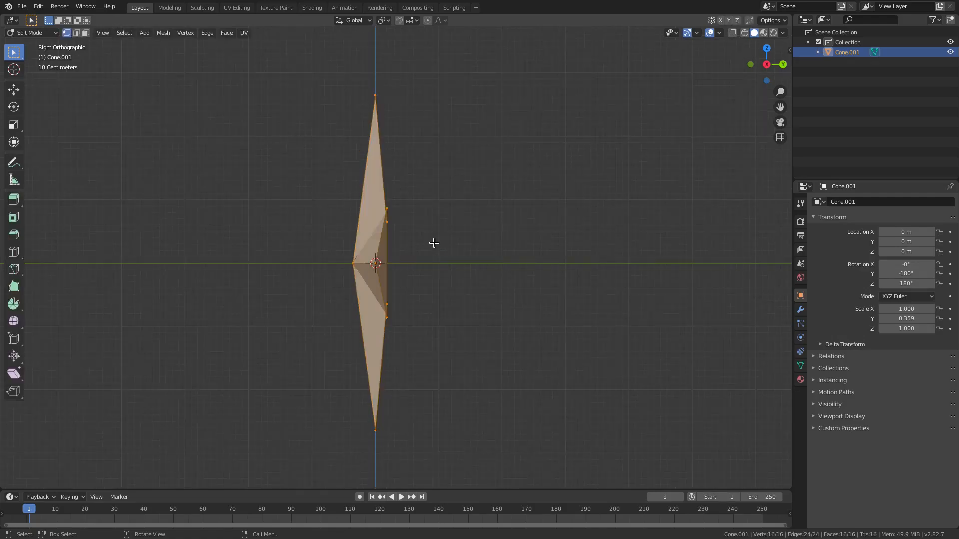
click(732, 33)
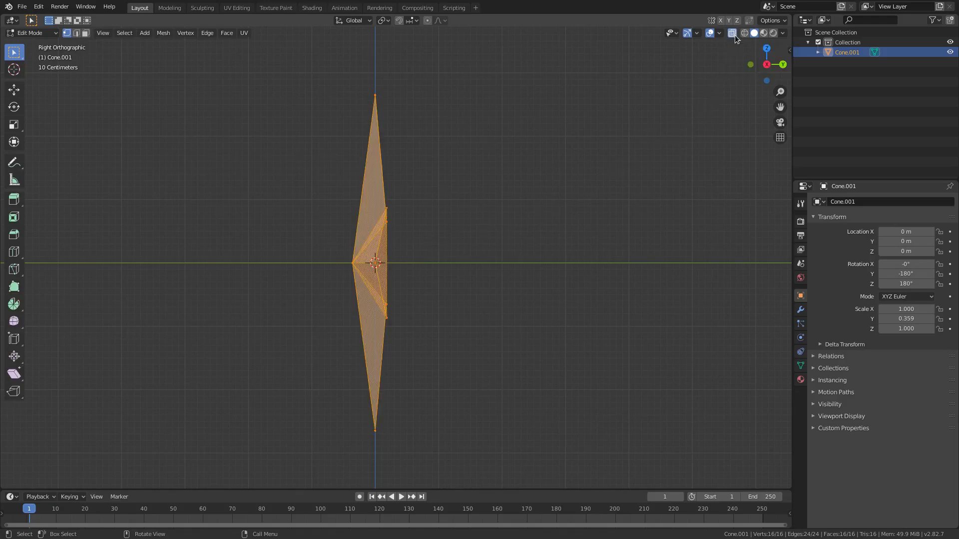
click(385, 253)
key(b)
drag(490, 453, 374, 82)
middle_drag(411, 231, 396, 250)
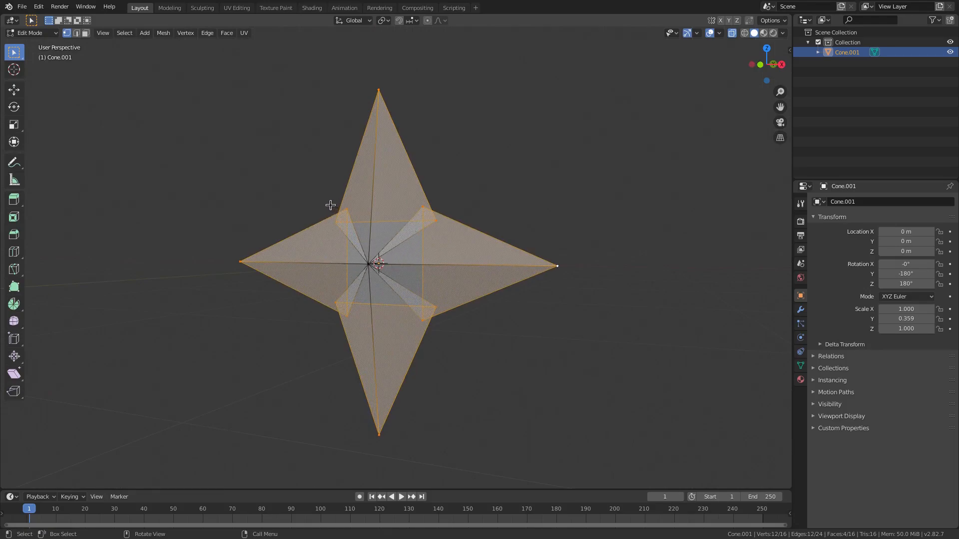
- Flatten the selected tip and back vertices into one plane by scaling them to 0 along Y
key(KP_3)
key(s)
key(Escape)
key(s)
text(y)
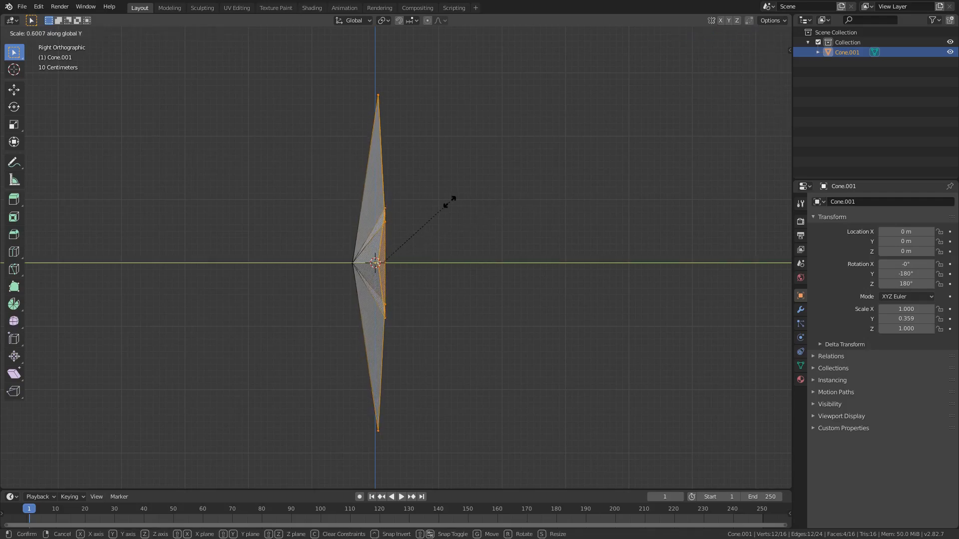
text(0)
key(Return)
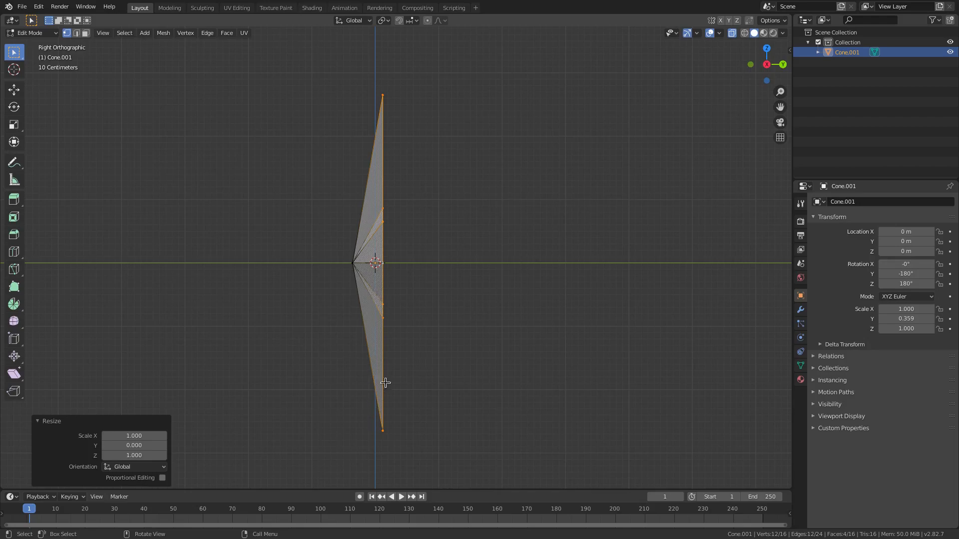
- Move the flattened vertices about -0.118 m along Y so the star's back lies near the vertical axis through the origin
key(g)
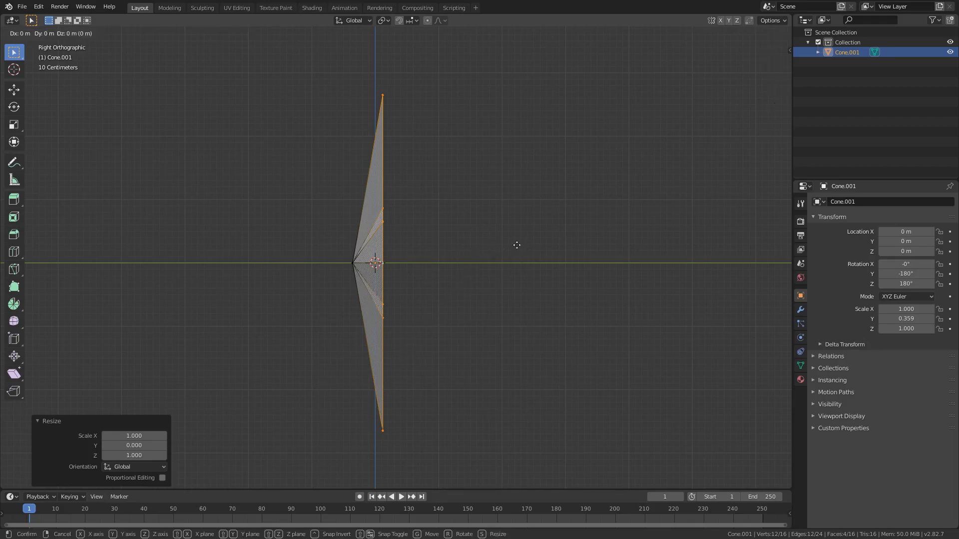
key(y)
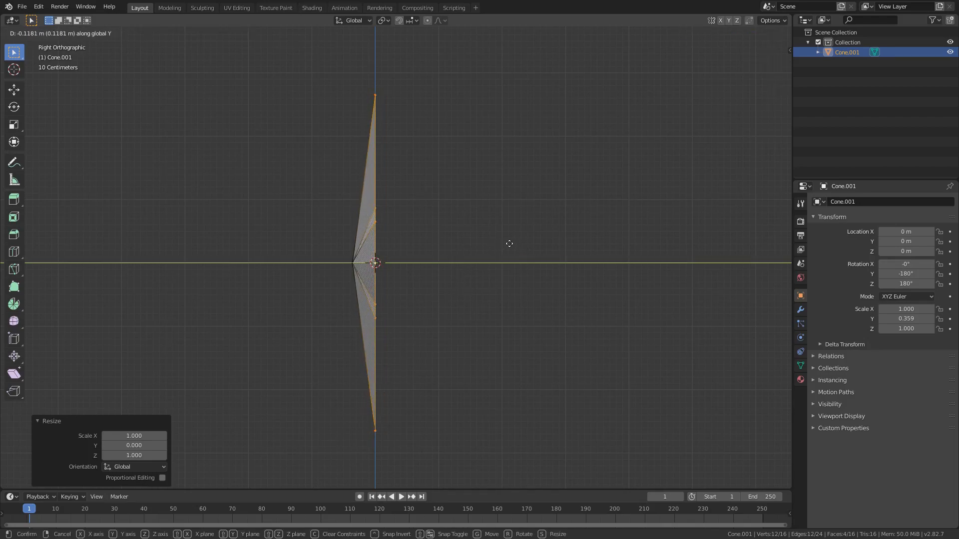
click(509, 243)
- Refine the back vertices' alignment at the star's upper tip by moving them about -0.00142 m along Y
scroll(381, 129, up, 4)
shift+middle_drag(382, 109, 482, 371)
scroll(489, 190, up, 6)
shift+drag(491, 184, 351, 297)
shift+middle_drag(351, 298, 321, 317)
scroll(421, 161, up, 8)
shift+middle_drag(418, 156, 455, 323)
scroll(456, 115, up, 3)
shift+middle_drag(456, 115, 439, 299)
scroll(492, 219, up, 6)
shift+middle_drag(535, 241, 441, 280)
scroll(429, 231, up, 10)
shift+middle_drag(439, 144, 539, 243)
scroll(554, 235, down, 3)
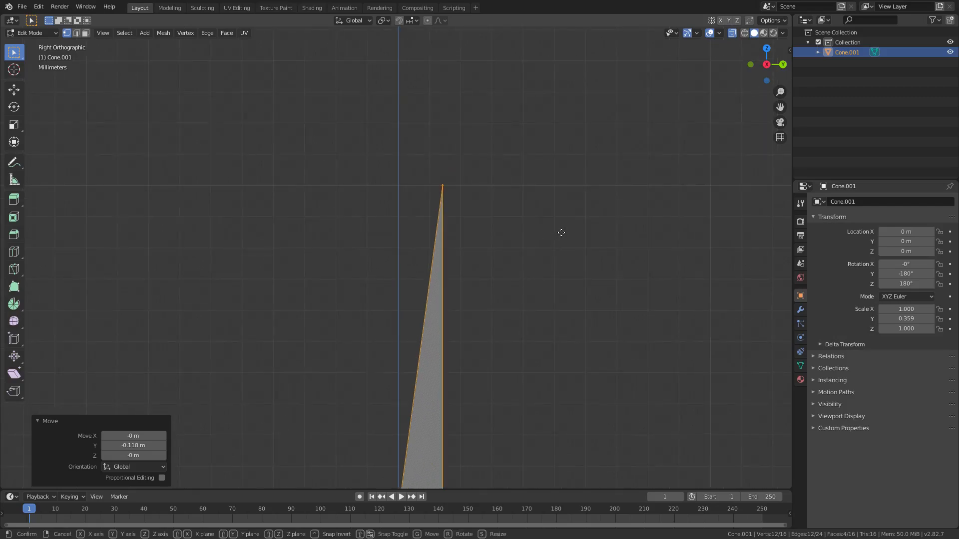
key(g)
key(y)
click(517, 233)
- Nudge the back vertices about 0.000002 m along Y onto the vertical axis, and return to Object Mode
scroll(399, 200, up, 9)
shift+middle_drag(413, 194, 478, 192)
scroll(449, 191, up, 6)
shift+middle_drag(534, 75, 472, 213)
key(KP_3)
shift+middle_drag(535, 93, 502, 392)
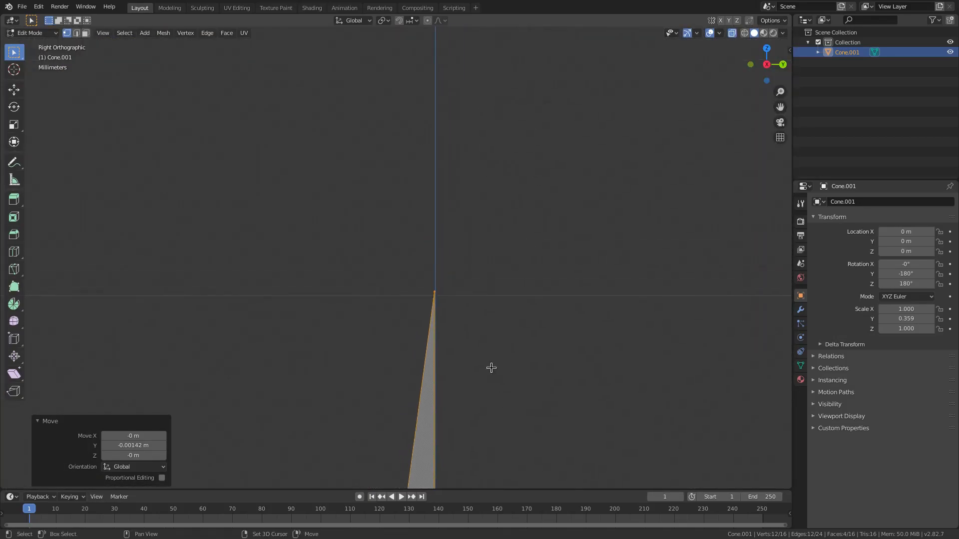
shift+middle_drag(444, 260, 440, 156)
key(g)
key(y)
click(530, 207)
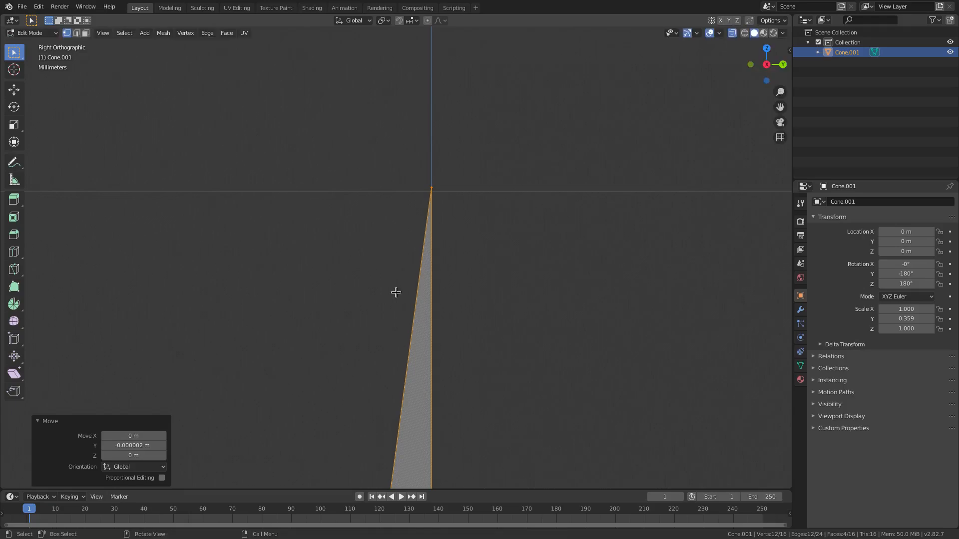
scroll(394, 288, down, 10)
middle_drag(417, 293, 472, 234)
key(Tab)
scroll(512, 231, down, 1)
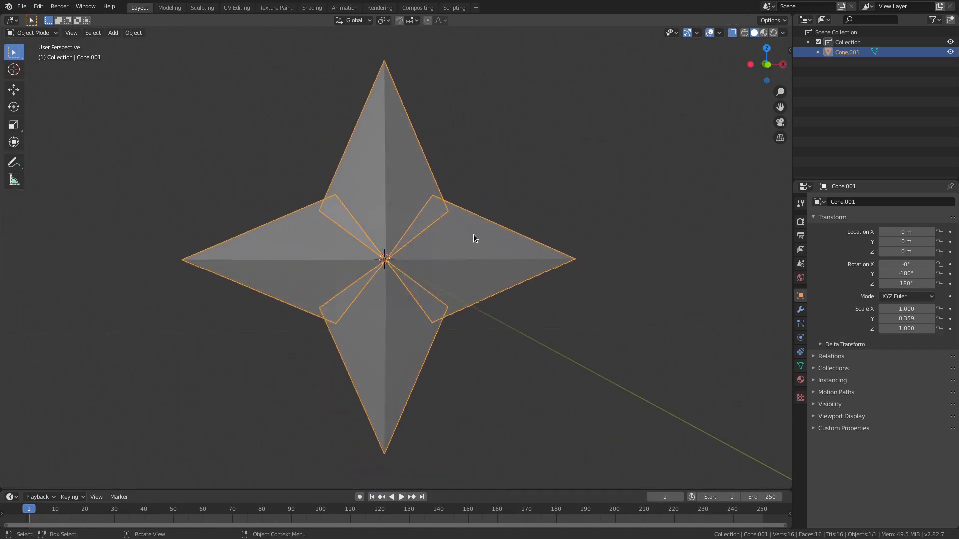
- Turn off X-ray, duplicate the star in place and rotate the copy 45° about the global Y axis
click(732, 34)
key(shift+d)
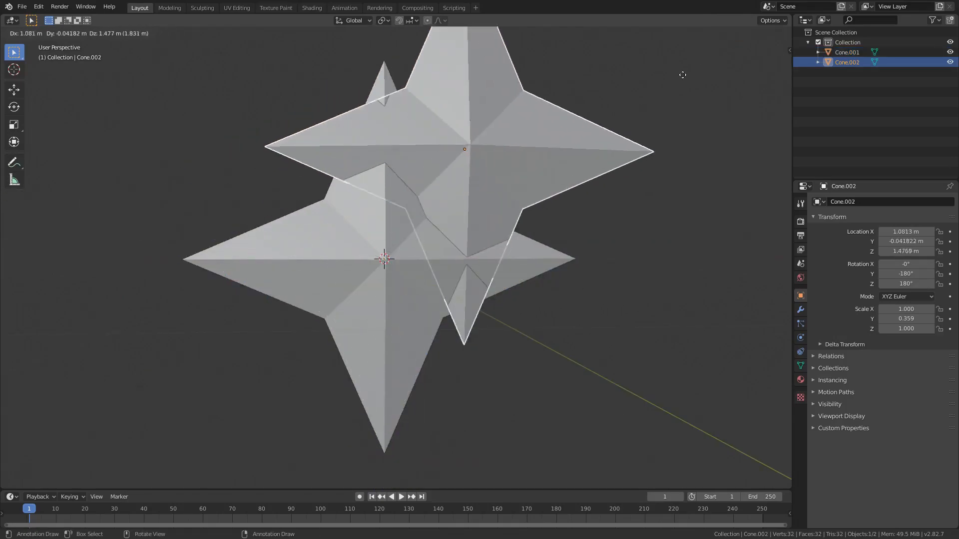
right_click(648, 105)
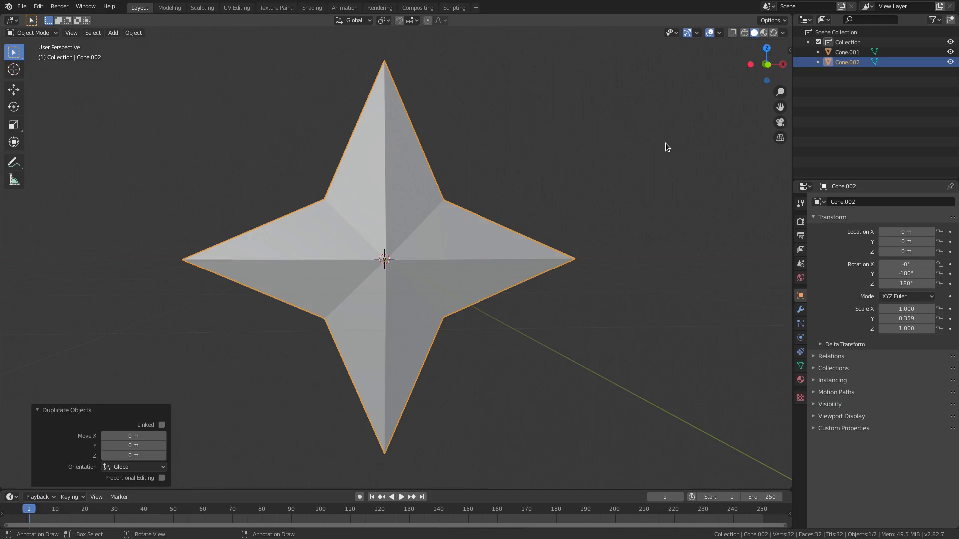
text(ry45)
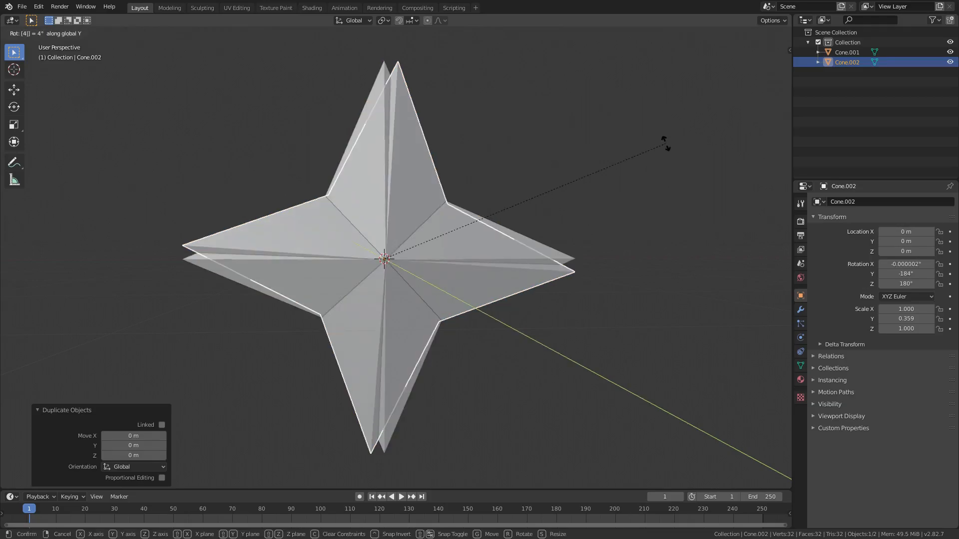
key(Return)
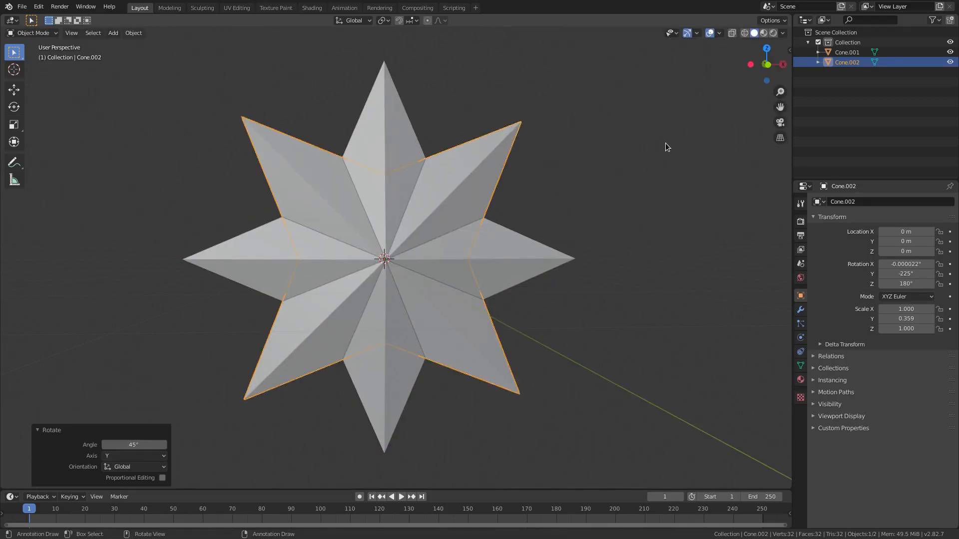
- Scale the rotated star copy down uniformly to about 0.716 so its points sit shorter between the main ones
key(s)
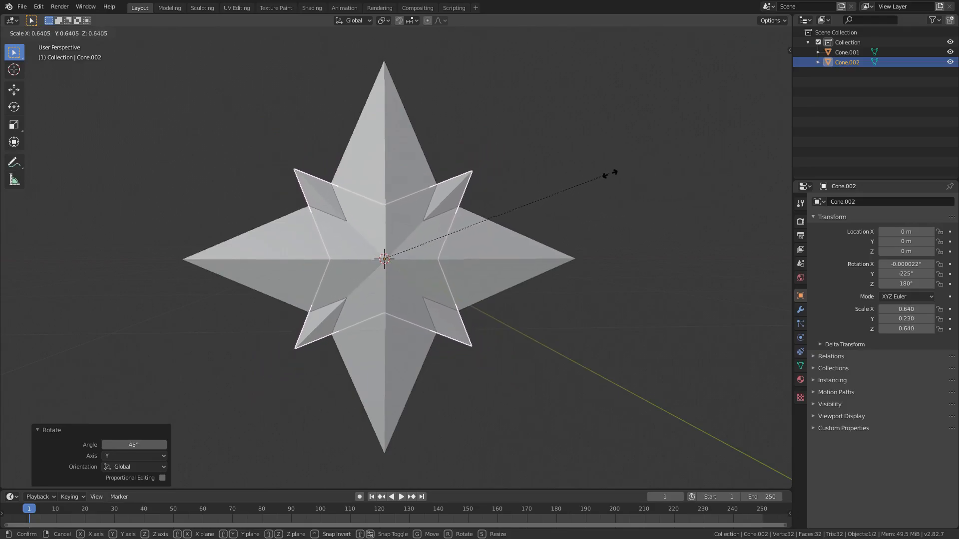
click(639, 173)
middle_drag(465, 219, 505, 205)
key(Tab)
middle_drag(502, 163, 482, 167)
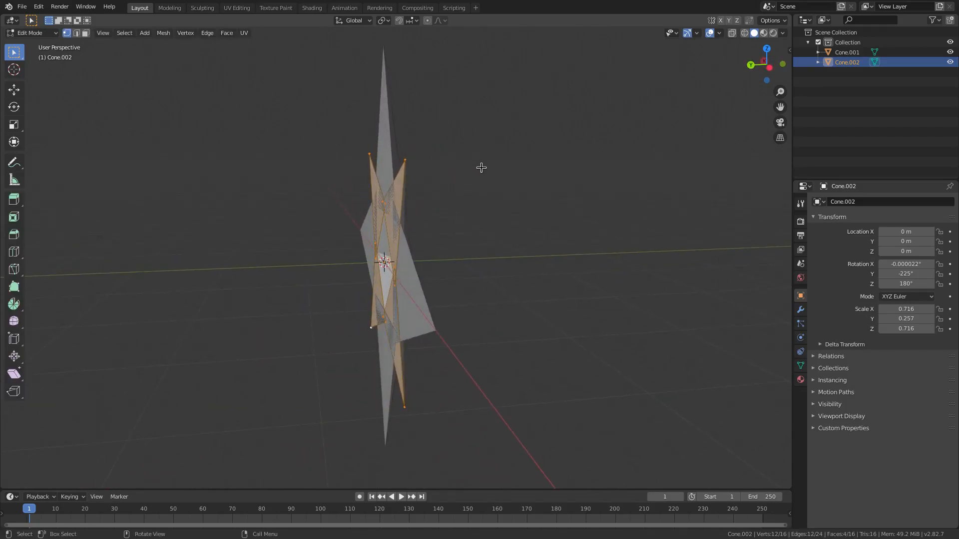
key(g)
key(y)
right_click(484, 167)
key(Tab)
middle_drag(404, 250, 397, 194)
- Select the large and small stars and join them into one eight-pointed star object
click(412, 201)
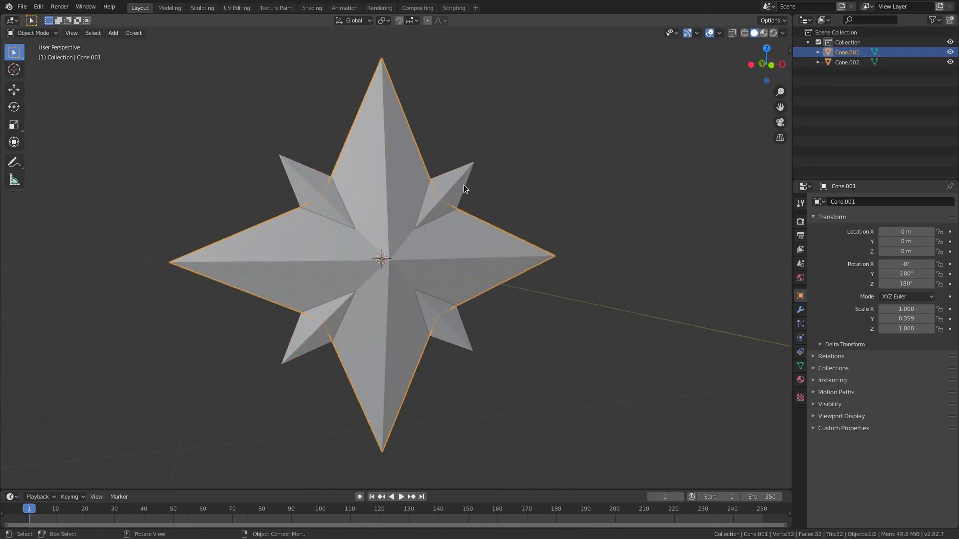
shift+click(474, 239)
shift+click(477, 242)
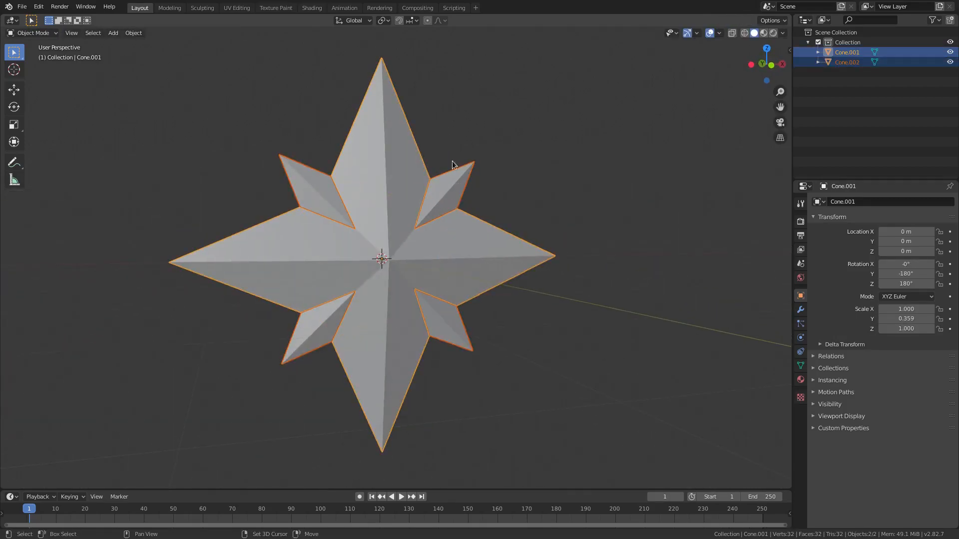
click(130, 26)
click(132, 31)
click(342, 186)
shift+click(373, 190)
key(a)
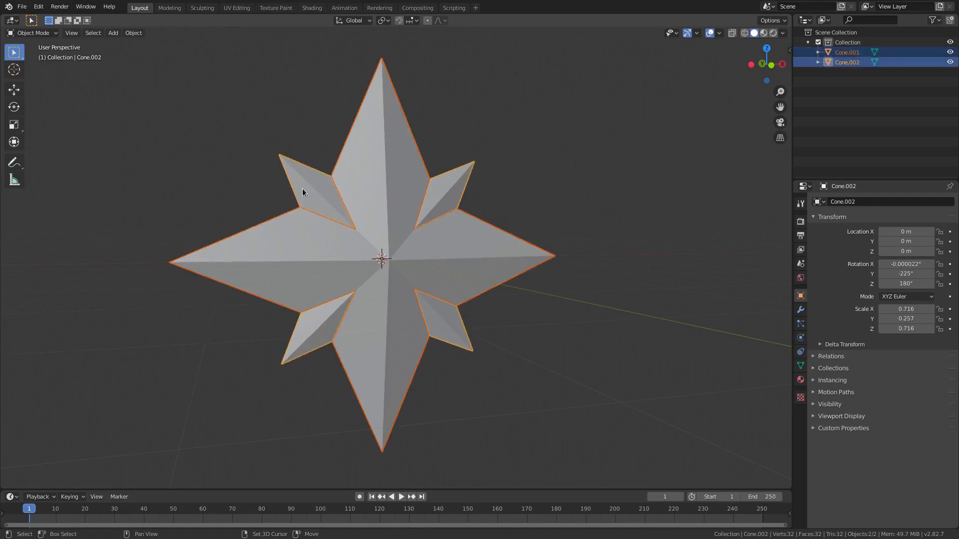
click(134, 33)
click(164, 130)
middle_drag(563, 179, 421, 181)
middle_drag(435, 182, 540, 184)
- Duplicate the eight-pointed star in place and rotate the copy 180° about the global Z axis to form the back half
key(shift+d)
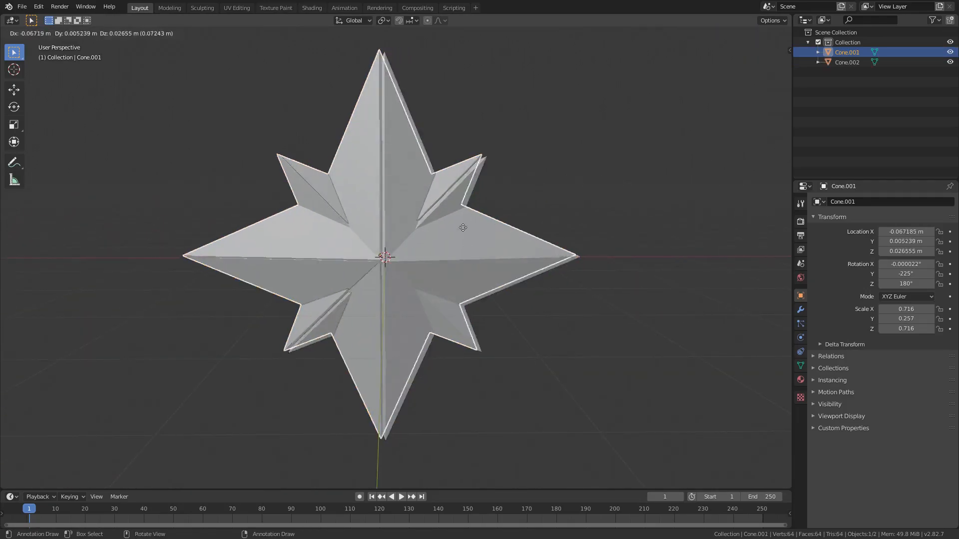
key(Escape)
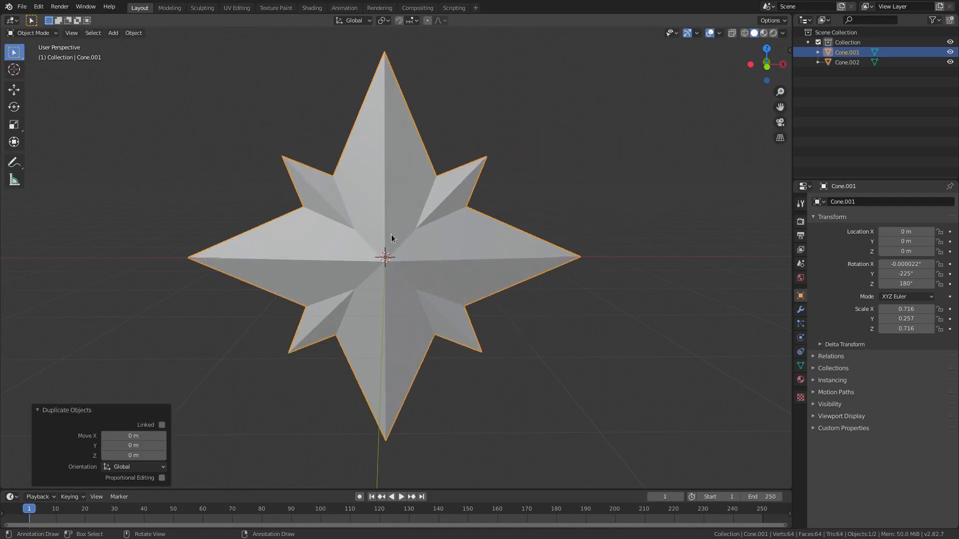
middle_drag(385, 232, 516, 226)
text(rz180)
key(Return)
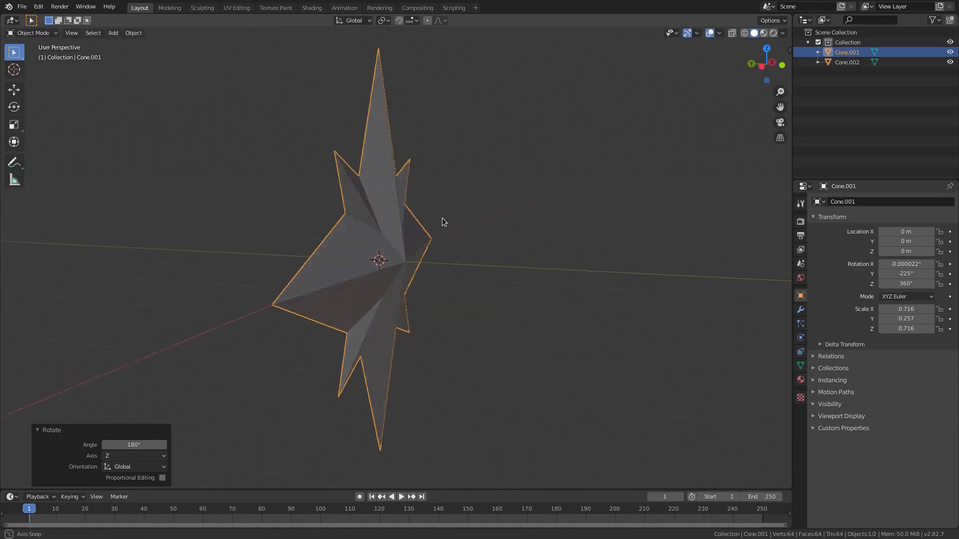
middle_drag(478, 216, 633, 235)
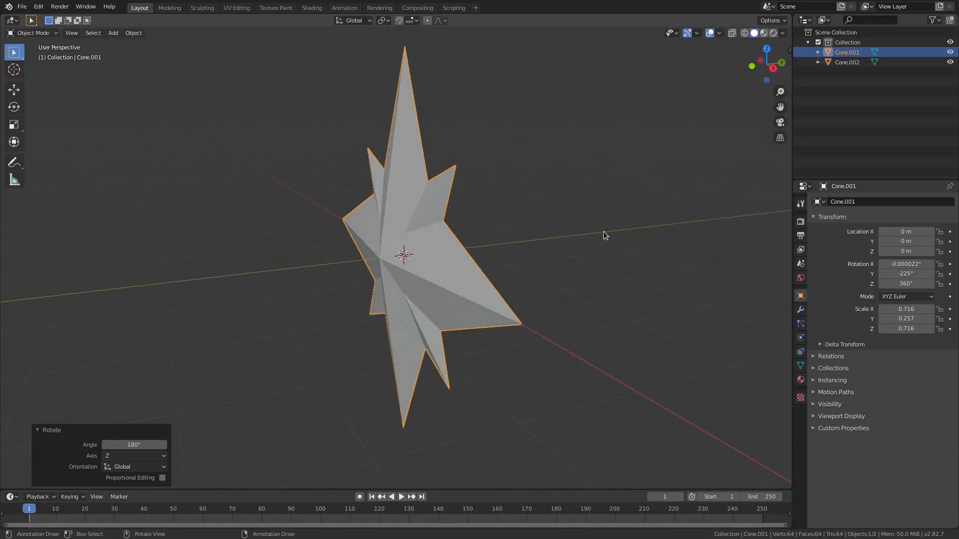
- Add the other half to the selection and join both halves into a single double-sided star
shift+click(407, 238)
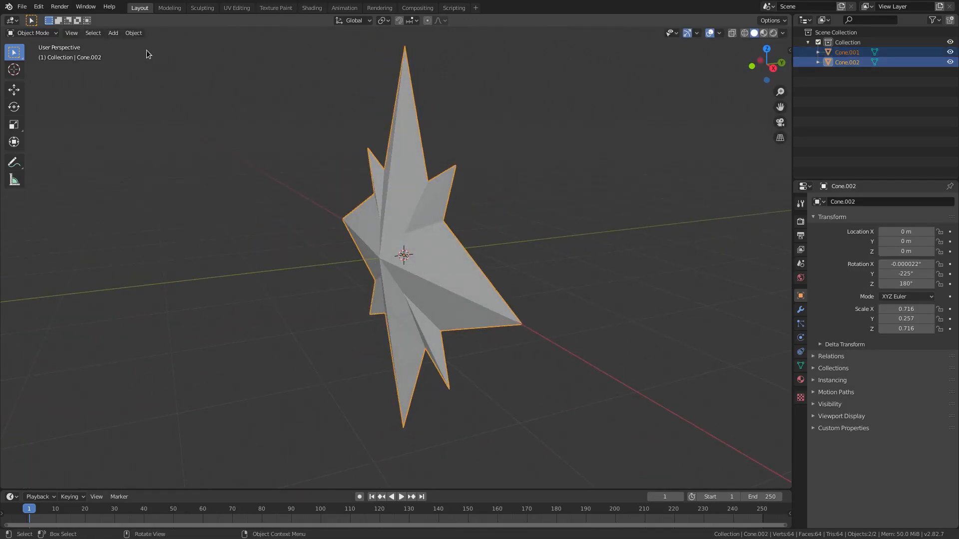
click(134, 33)
click(160, 131)
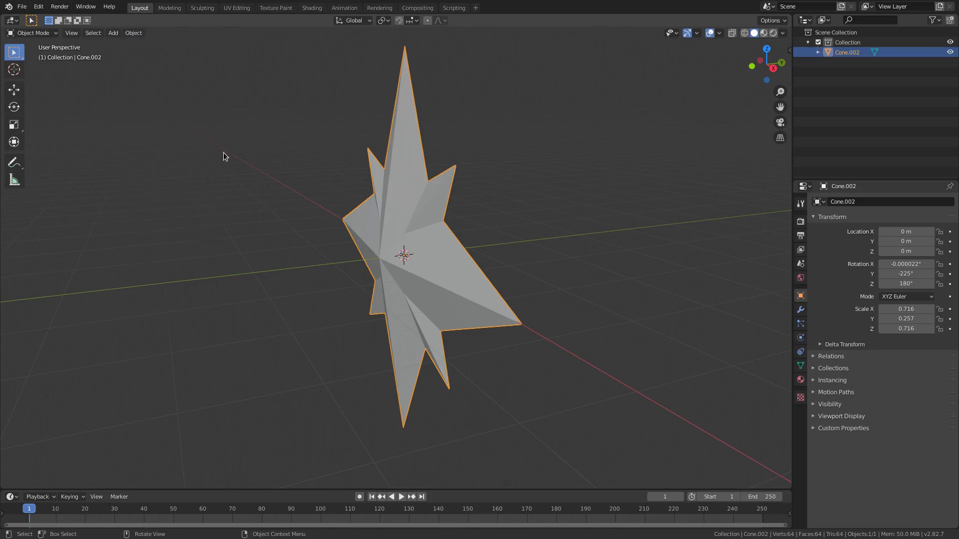
middle_drag(518, 208, 398, 180)
middle_drag(508, 240, 269, 255)
key(Tab)
middle_drag(516, 246, 461, 253)
key(Tab)
- Assign the existing material named Material to the star and switch the viewport to Material Preview shading
click(800, 379)
middle_drag(487, 302, 616, 283)
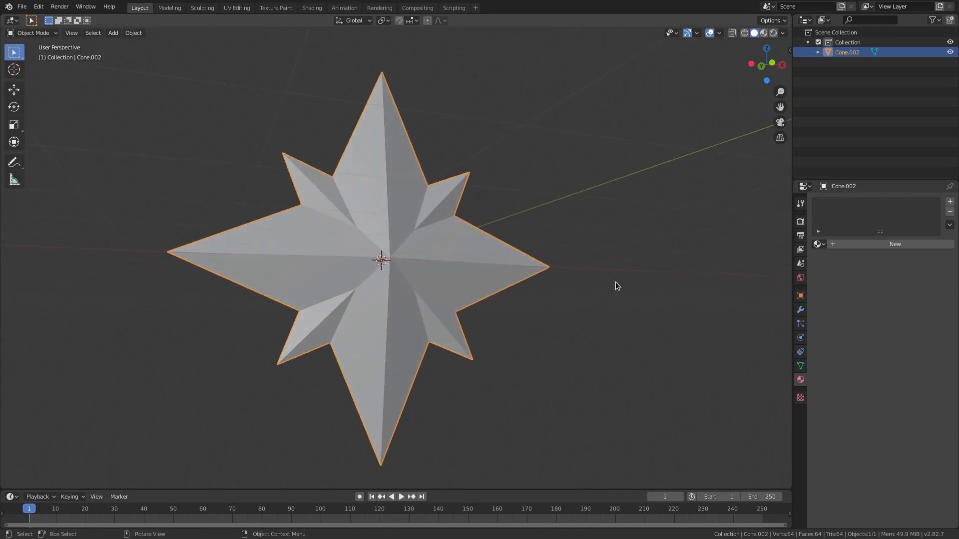
click(816, 244)
click(828, 260)
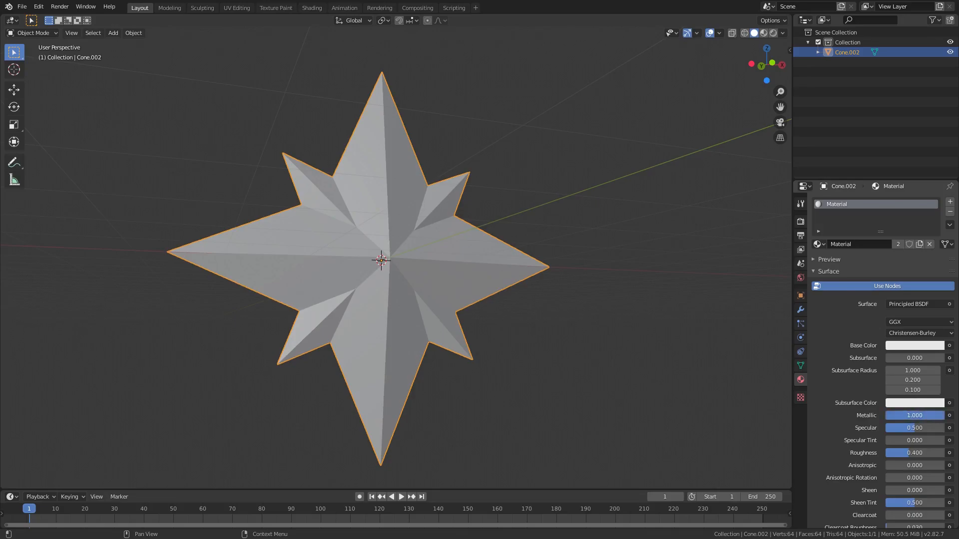
click(763, 33)
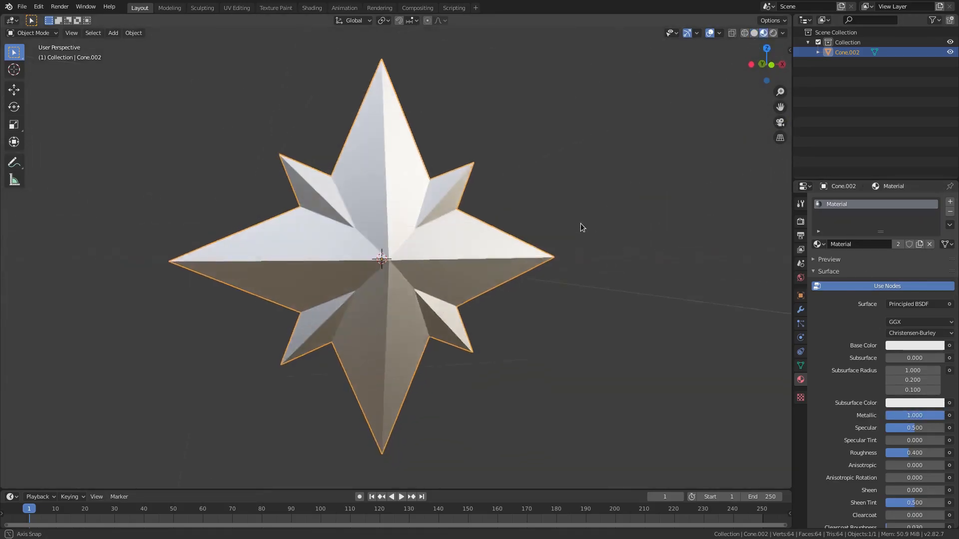
- Tilt the star with a freehand trackball rotation of about -26.9° and 5.73°
key(r)
key(r)
click(588, 223)
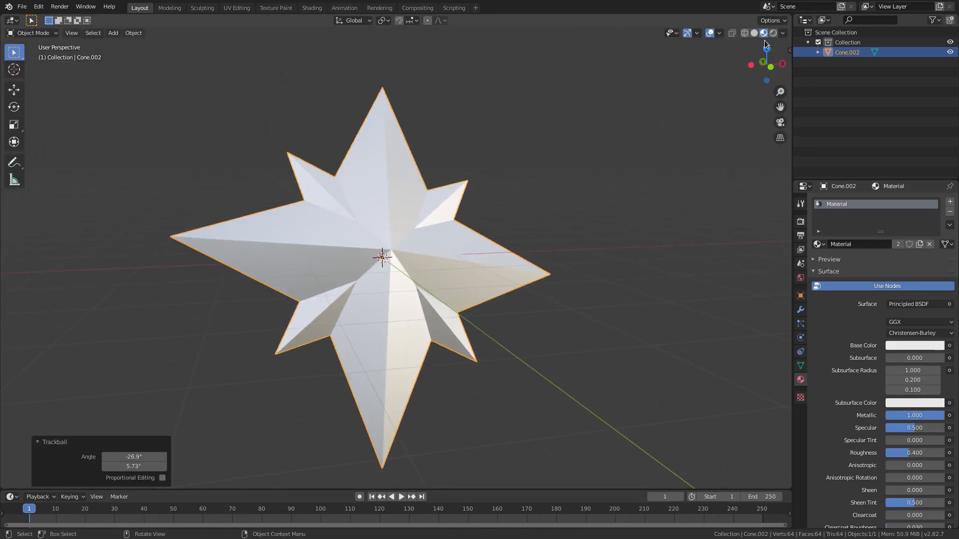
- In Rendered shading, add a point light and move it about 1.78 m in X, -1.13 m in Y and 1.99 m in Z
click(773, 33)
key(shift+a)
mouse_move(429, 321)
click(539, 321)
key(g)
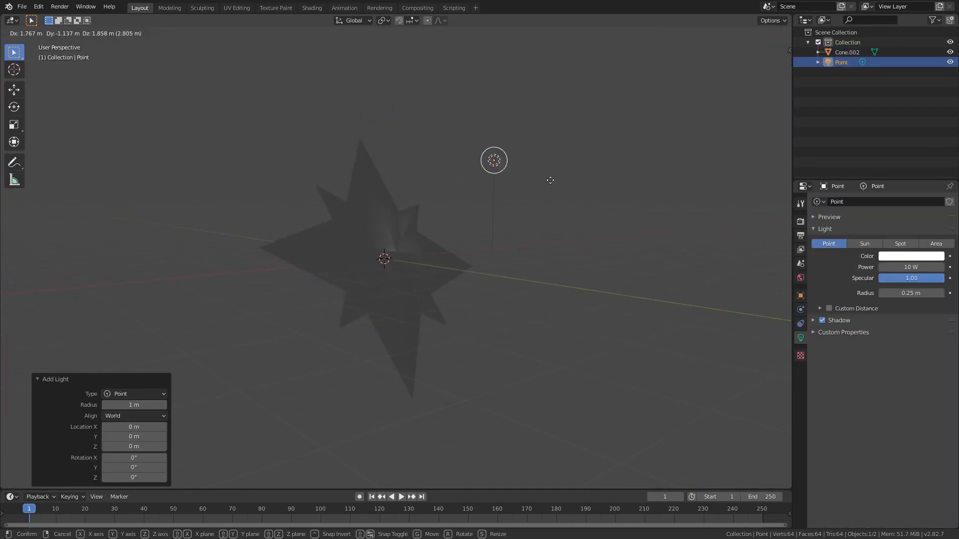
click(522, 249)
middle_drag(522, 248, 589, 250)
- Set the point light's power to 1000 W
click(913, 267)
text(10)
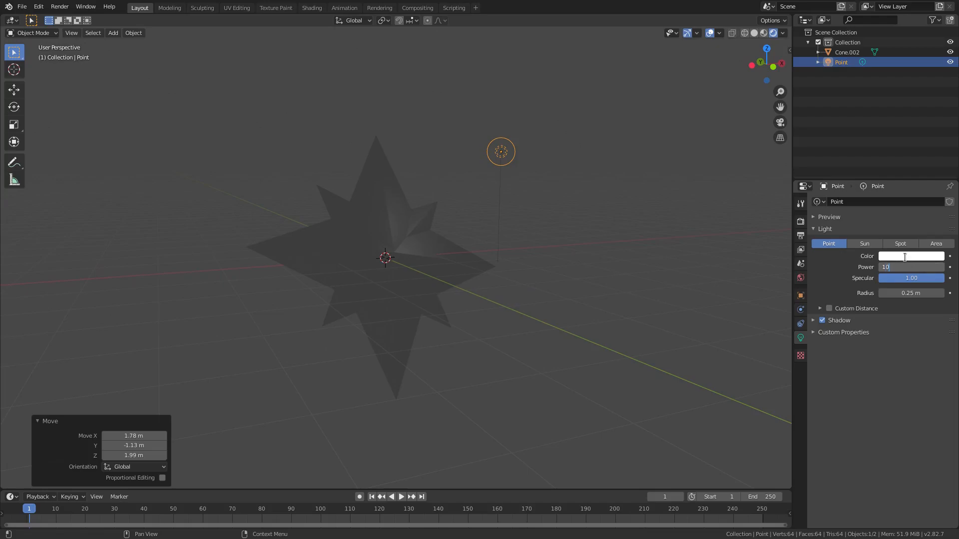
text(00)
key(Return)
- Duplicate the point light and position the copy above the star, on the opposite side from the first light
key(shift+d)
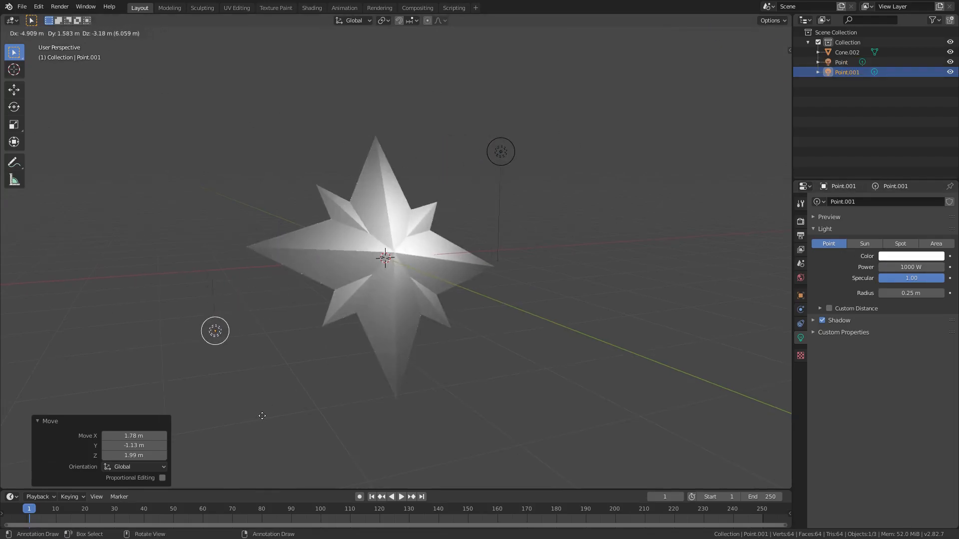
click(328, 391)
key(g)
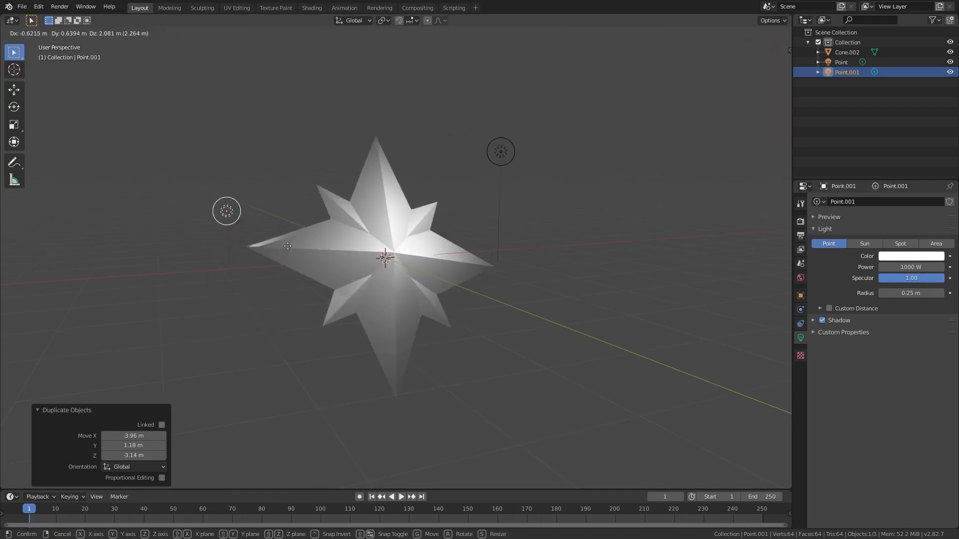
click(267, 167)
key(g)
click(344, 178)
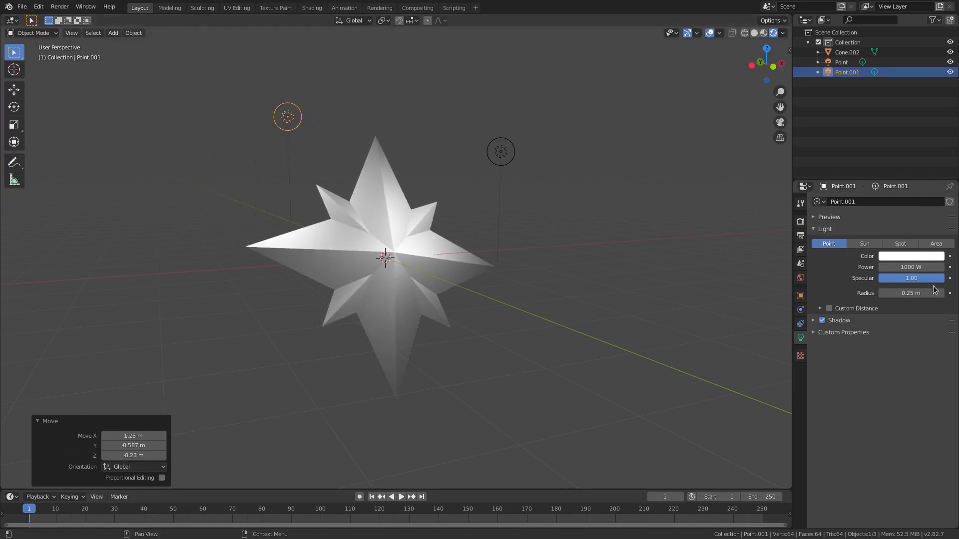
- Turn off shadows on both point lights and move the original light about 2.8 m farther out along X
click(831, 322)
click(501, 151)
click(822, 320)
key(g)
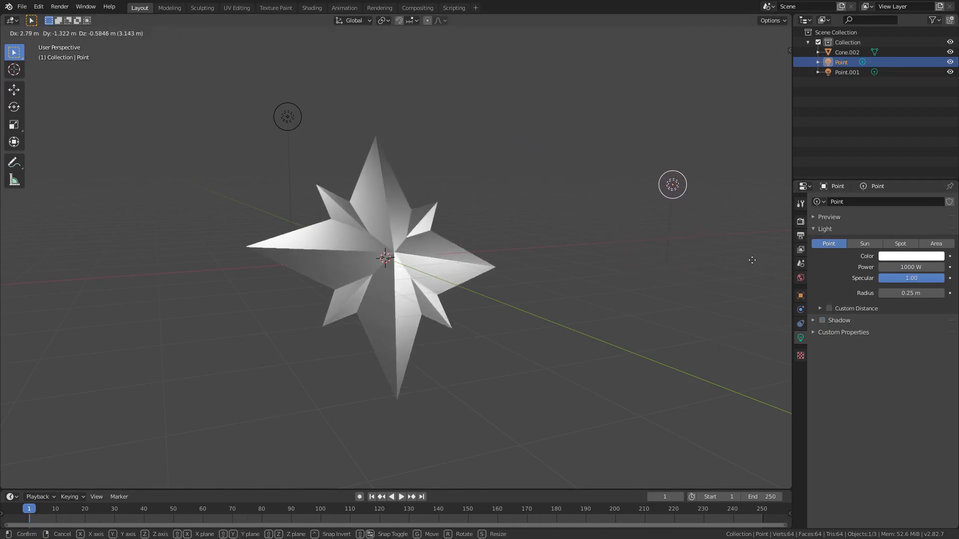
click(749, 259)
- Select the star and set its material's specular to 1.000 and roughness to about 0.308
click(418, 256)
scroll(529, 264, up, 4)
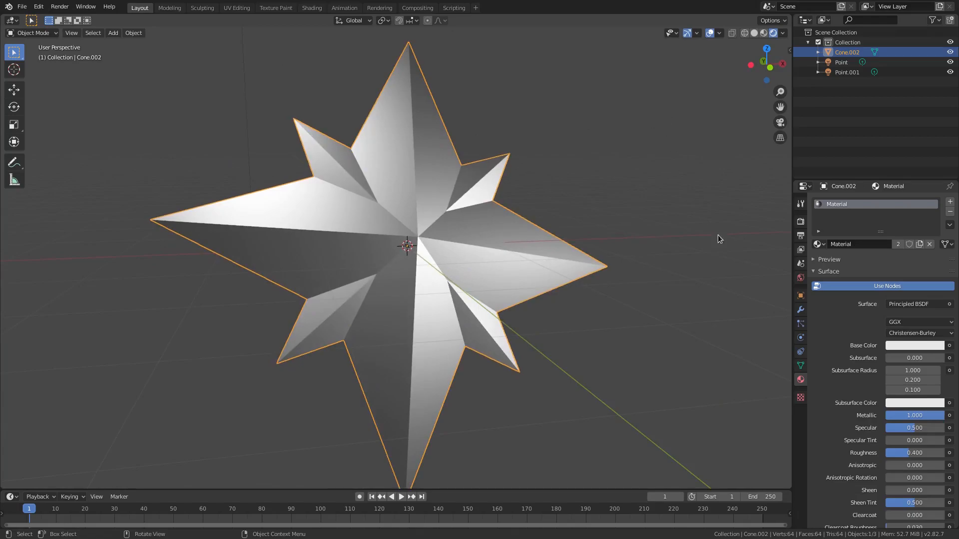
mouse_move(900, 428)
mouse_down()
mouse_move(944, 428)
mouse_move(929, 452)
mouse_move(907, 453)
mouse_up()
- Set the star material's base color to a pale blue with hue about 0.589 and saturation about 0.126
click(903, 345)
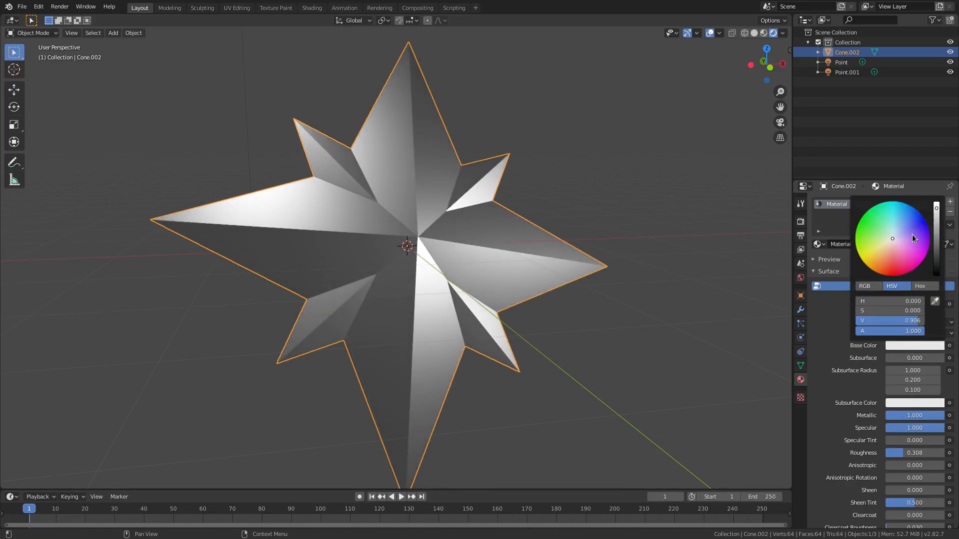
click(895, 232)
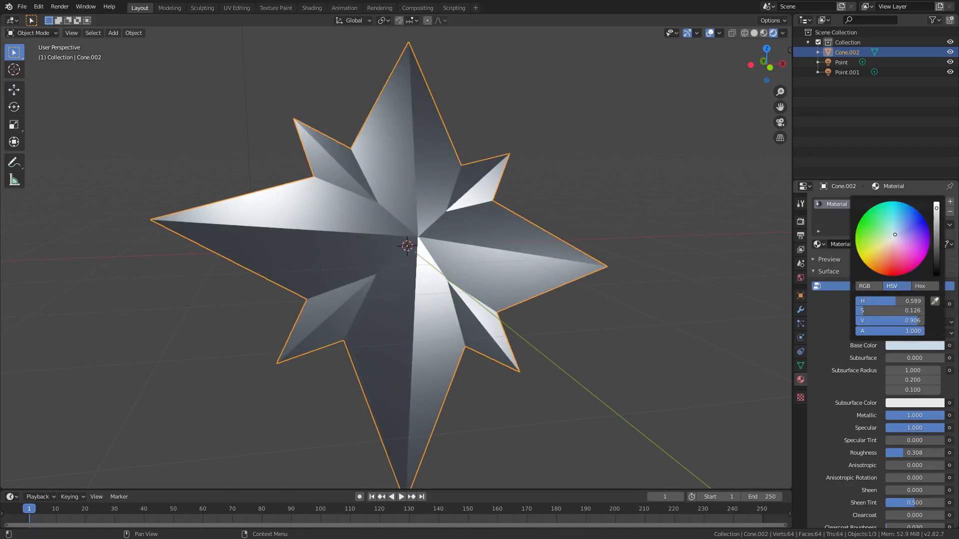
scroll(538, 342, down, 2)
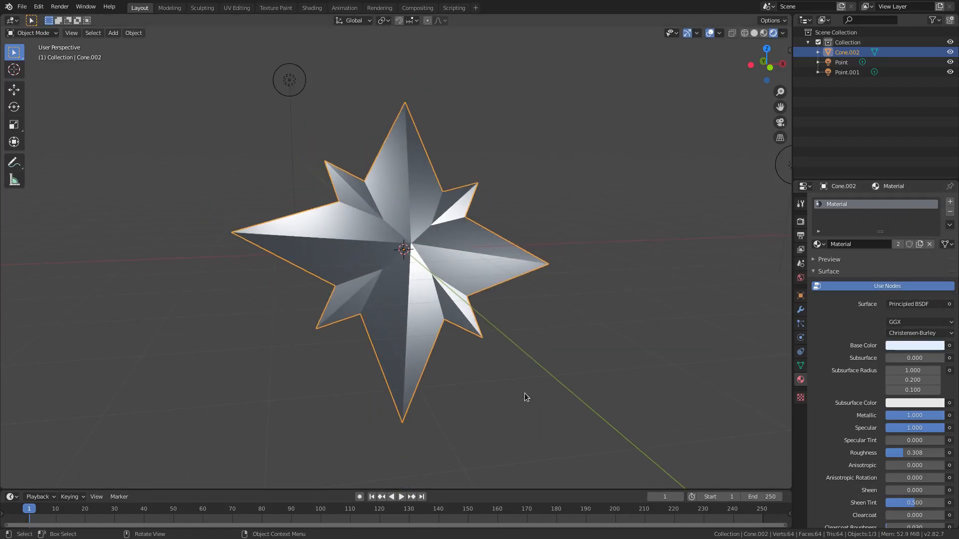
- Set the star material's clearcoat, sheen, sheen tint and specular tint to 1.000
scroll(830, 422, down, 5)
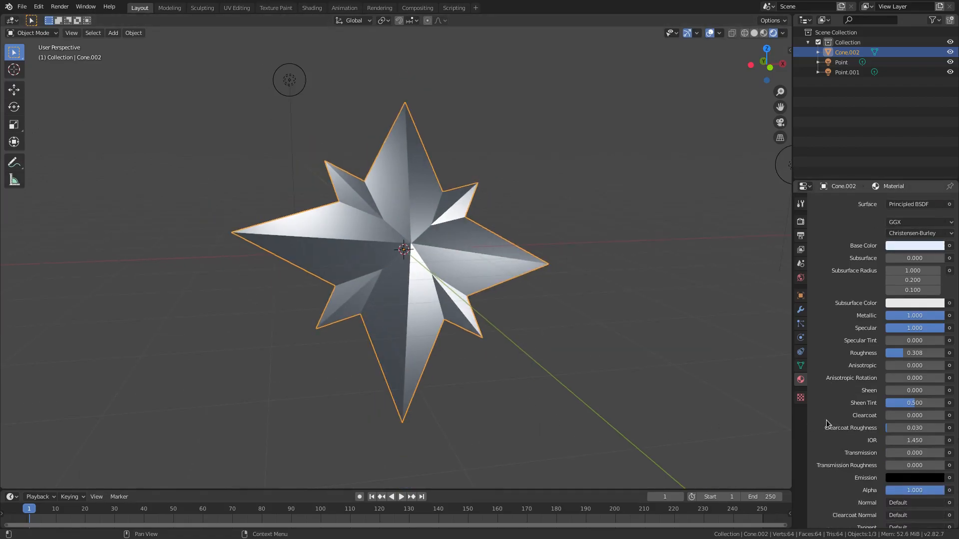
drag(907, 416, 943, 416)
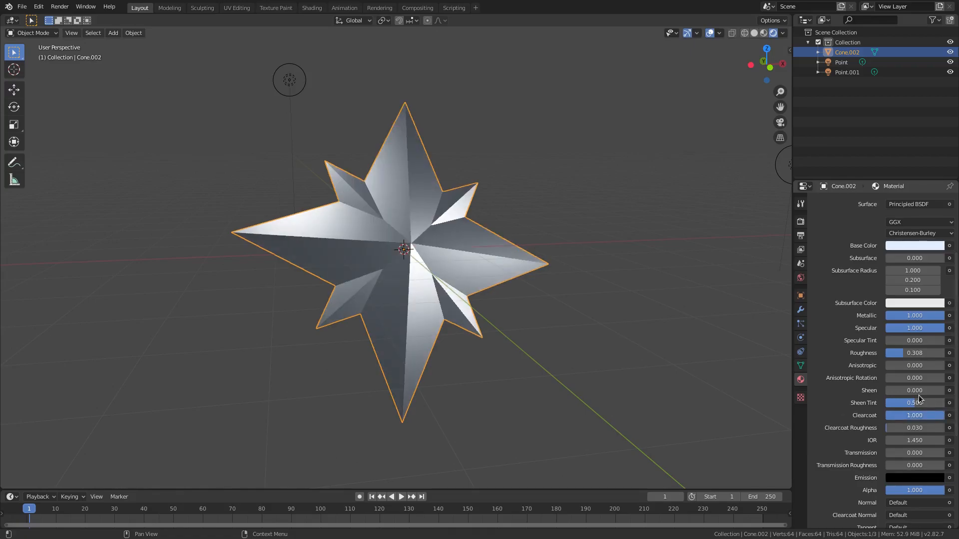
drag(906, 390, 945, 403)
drag(910, 340, 945, 341)
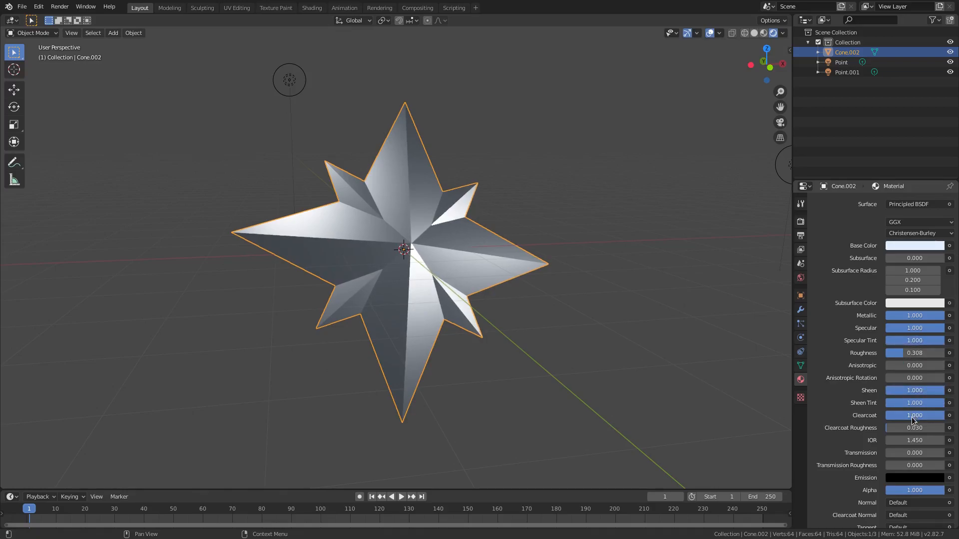
mouse_move(514, 350)
middle_down()
mouse_move(488, 351)
mouse_move(524, 336)
mouse_move(497, 358)
mouse_move(513, 355)
middle_up()
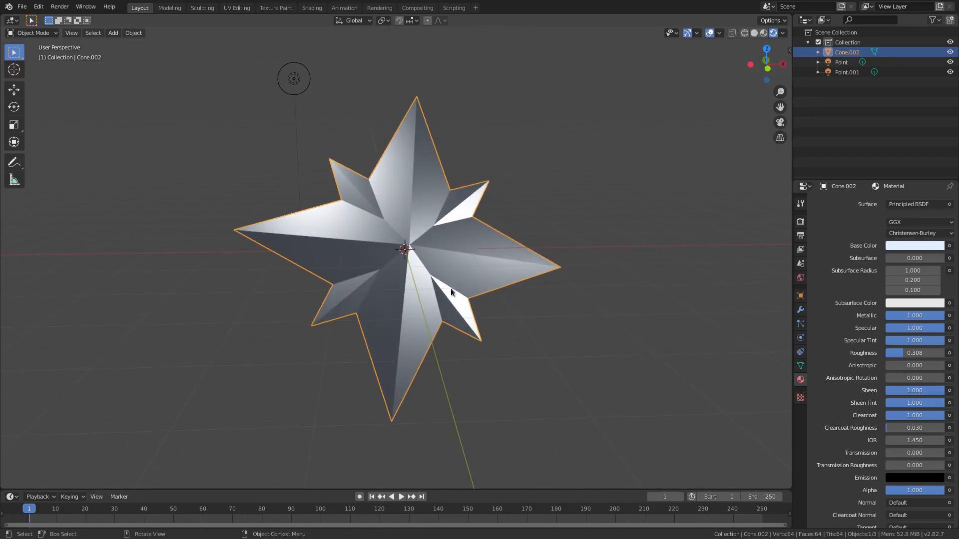
- Hide the viewport overlays and set the world background color to black
middle_drag(451, 288, 432, 305)
scroll(448, 295, up, 3)
click(710, 33)
scroll(673, 197, down, 2)
click(800, 278)
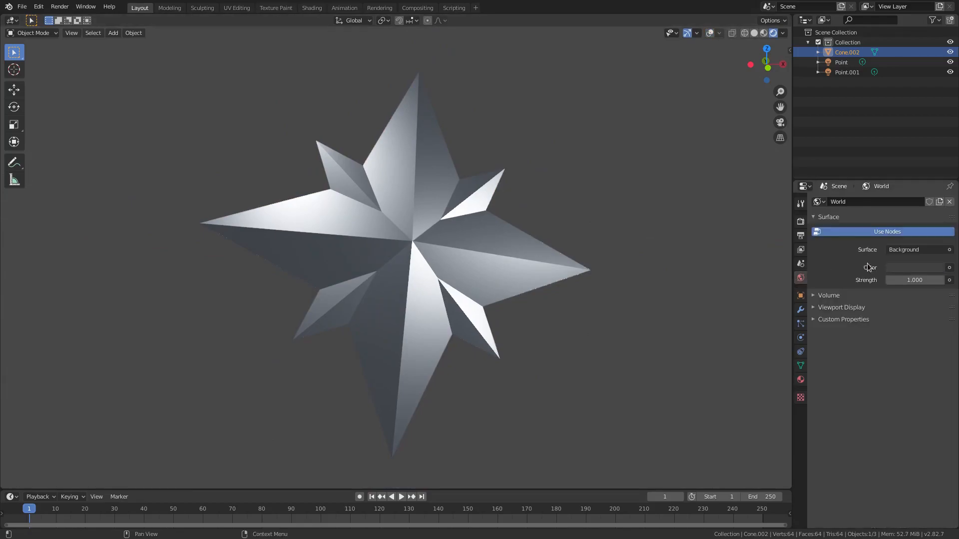
click(914, 268)
drag(937, 186, 937, 198)
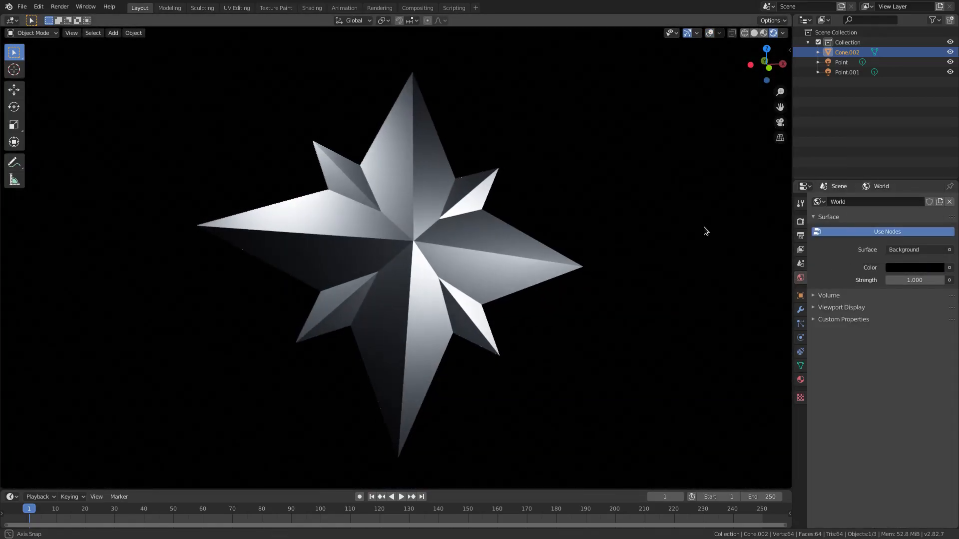